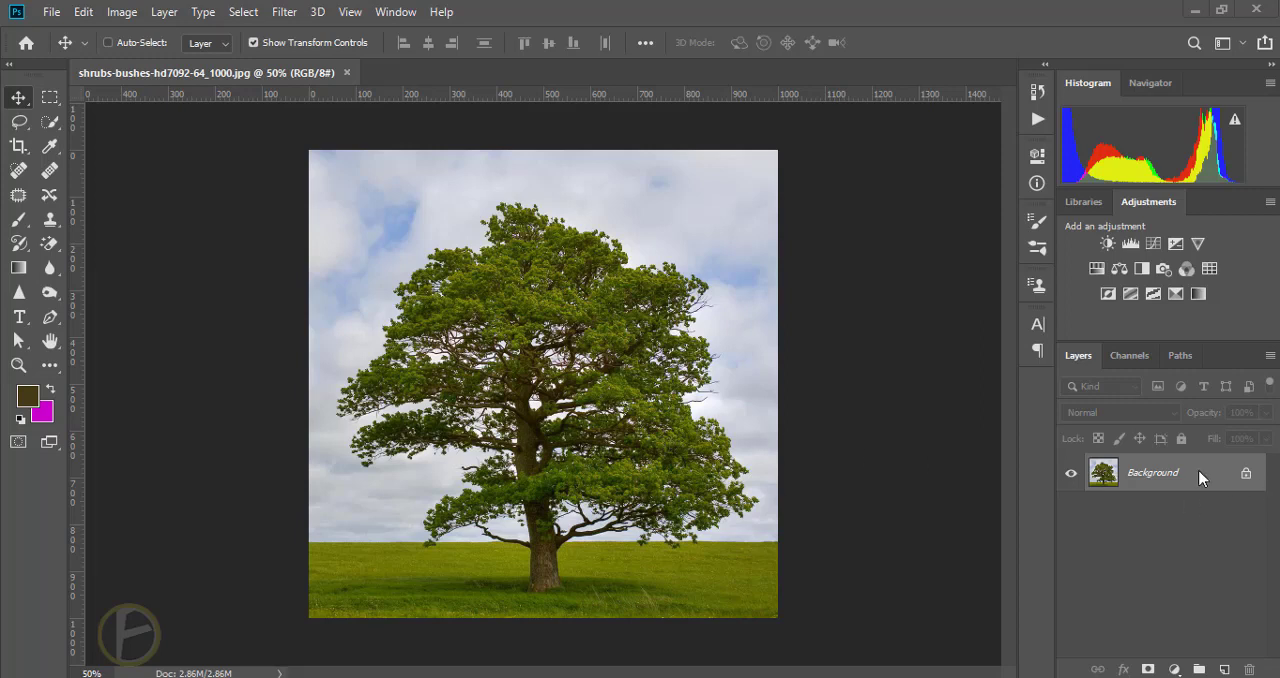
# - Duplicate the tree photo onto Layer 1 with Ctrl+J and hide the Background layer
pyautogui.hotkey('ctrl', 'j')
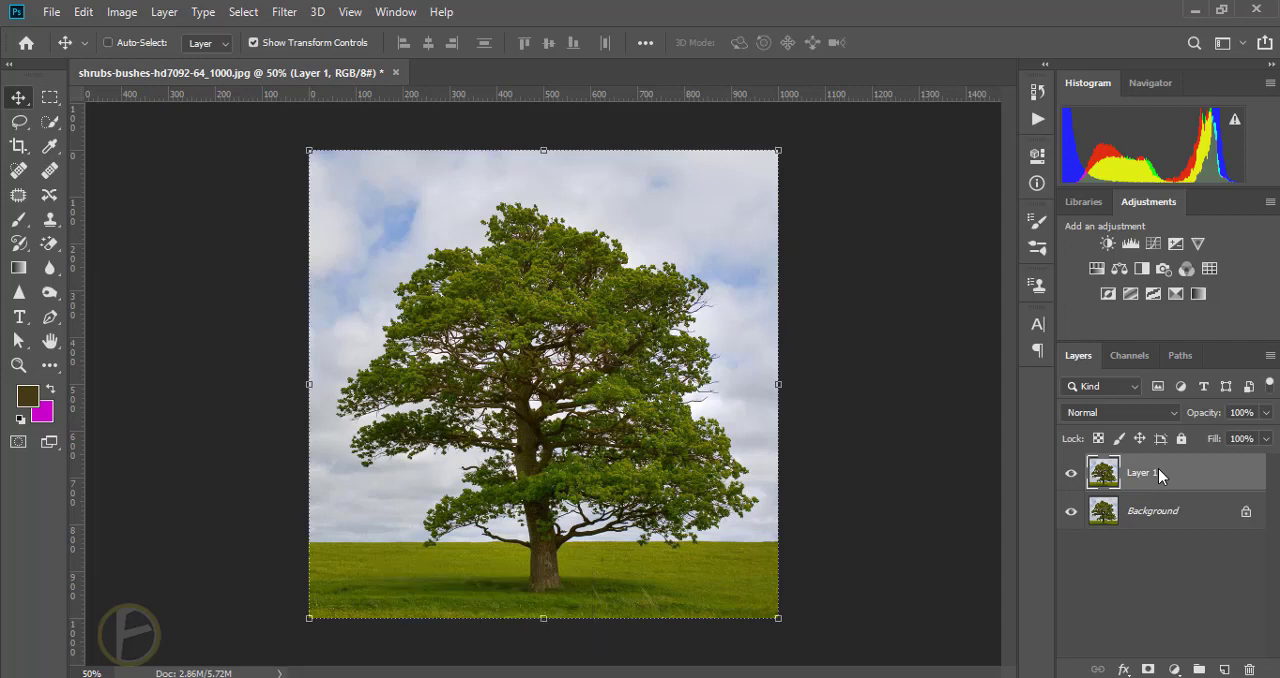
pyautogui.click(1071, 513)
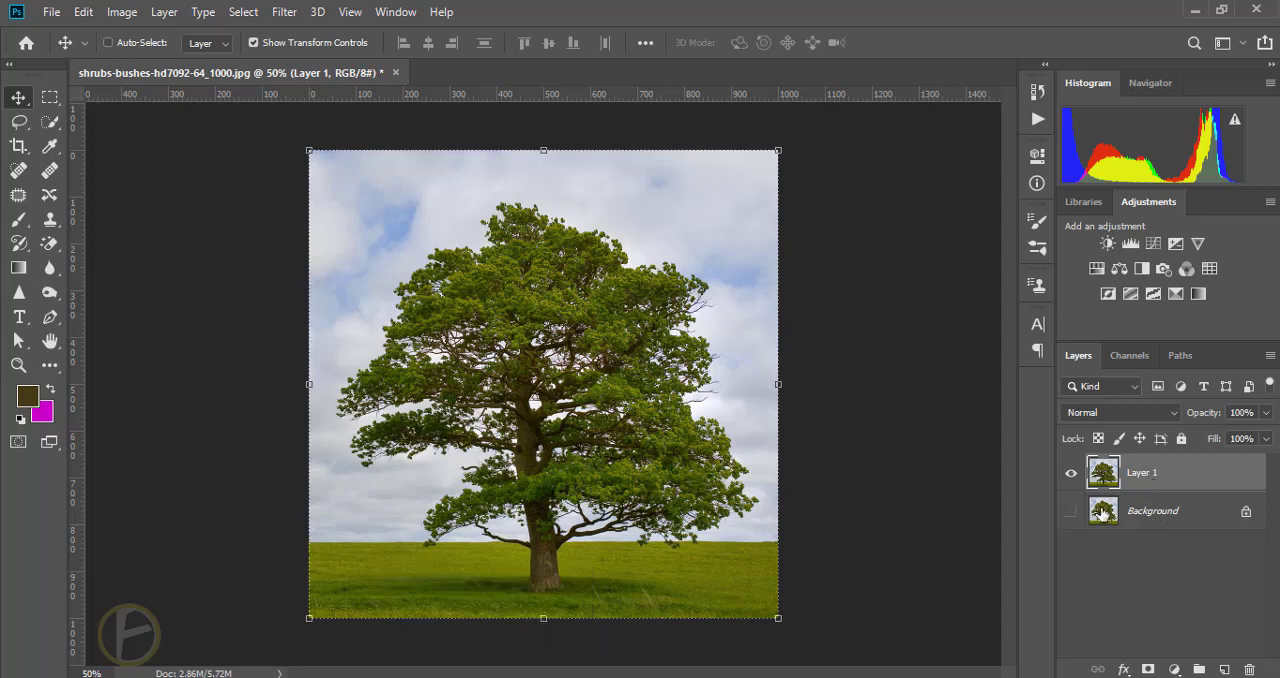
# - In Layer 1's Blending Options, pull the This Layer white slider to drop the bright sky
pyautogui.doubleClick(1198, 478)
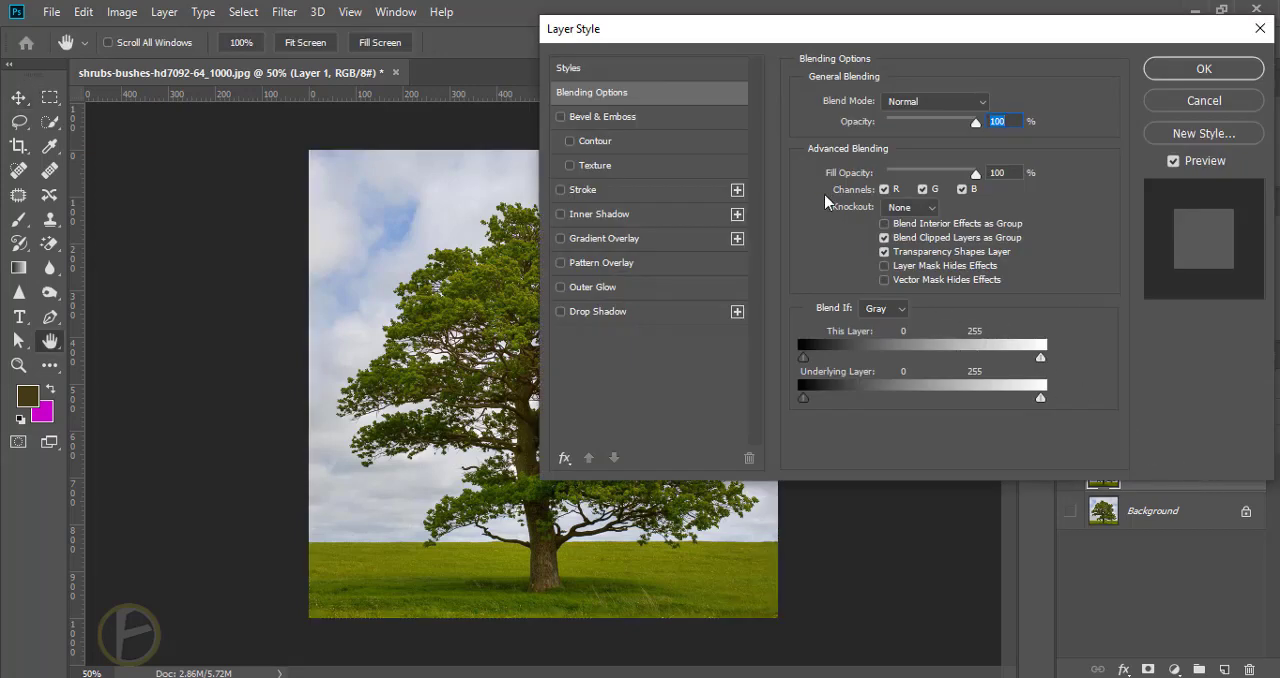
pyautogui.moveTo(790, 31); pyautogui.dragTo(813, 24)
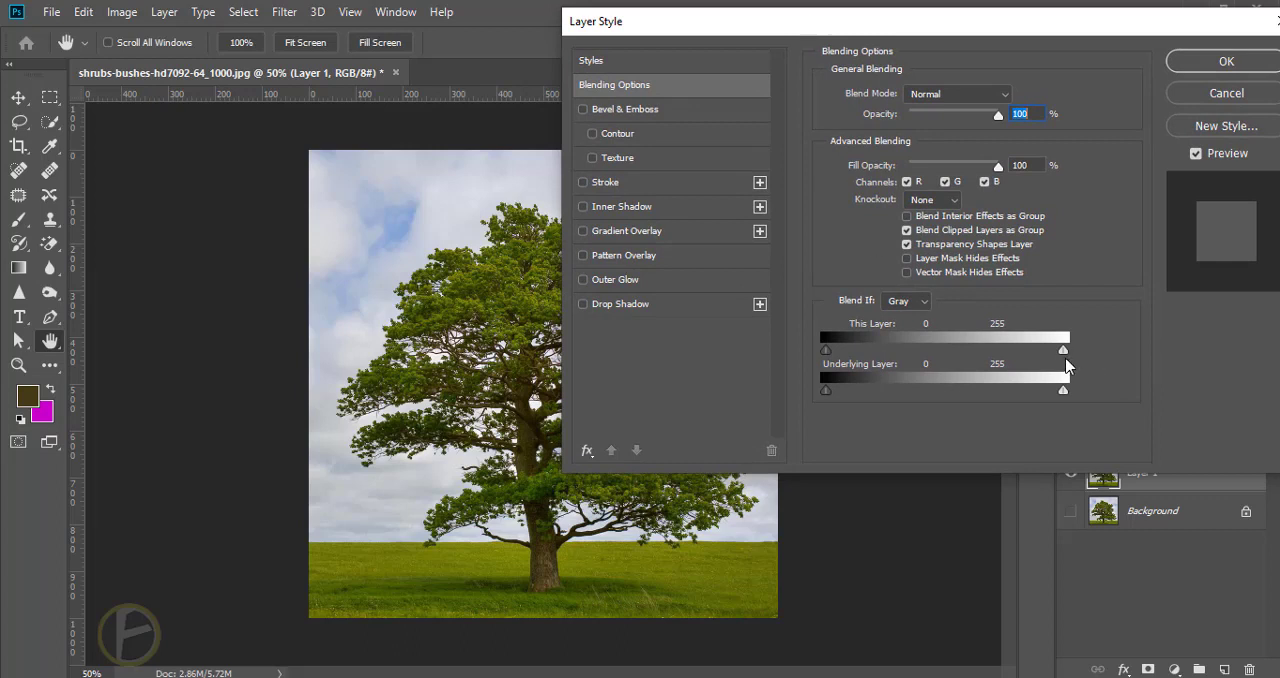
pyautogui.moveTo(1064, 352)
pyautogui.mouseDown()
pyautogui.moveTo(958, 352)
pyautogui.moveTo(940, 366)
pyautogui.moveTo(1063, 350)
pyautogui.mouseUp()
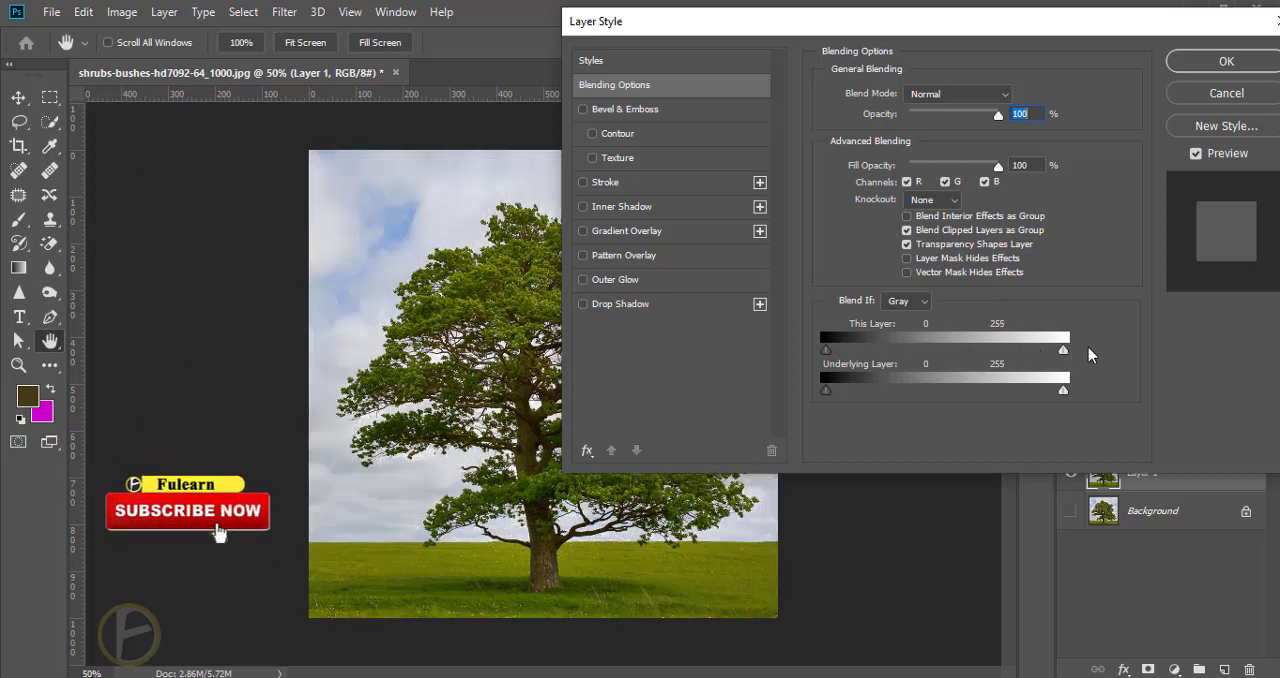
# - Switch Blend If to Blue, drag and Alt-split the white slider to hide the sky softly, and confirm
pyautogui.click(922, 302)
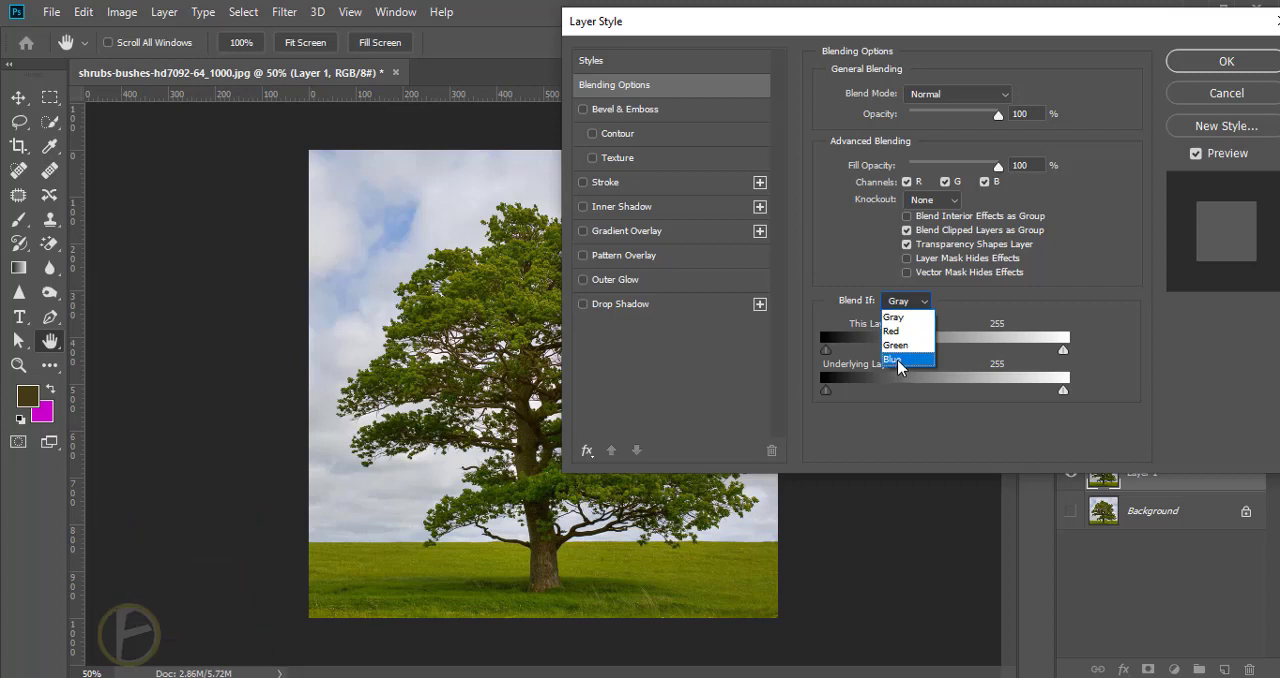
pyautogui.click(898, 360)
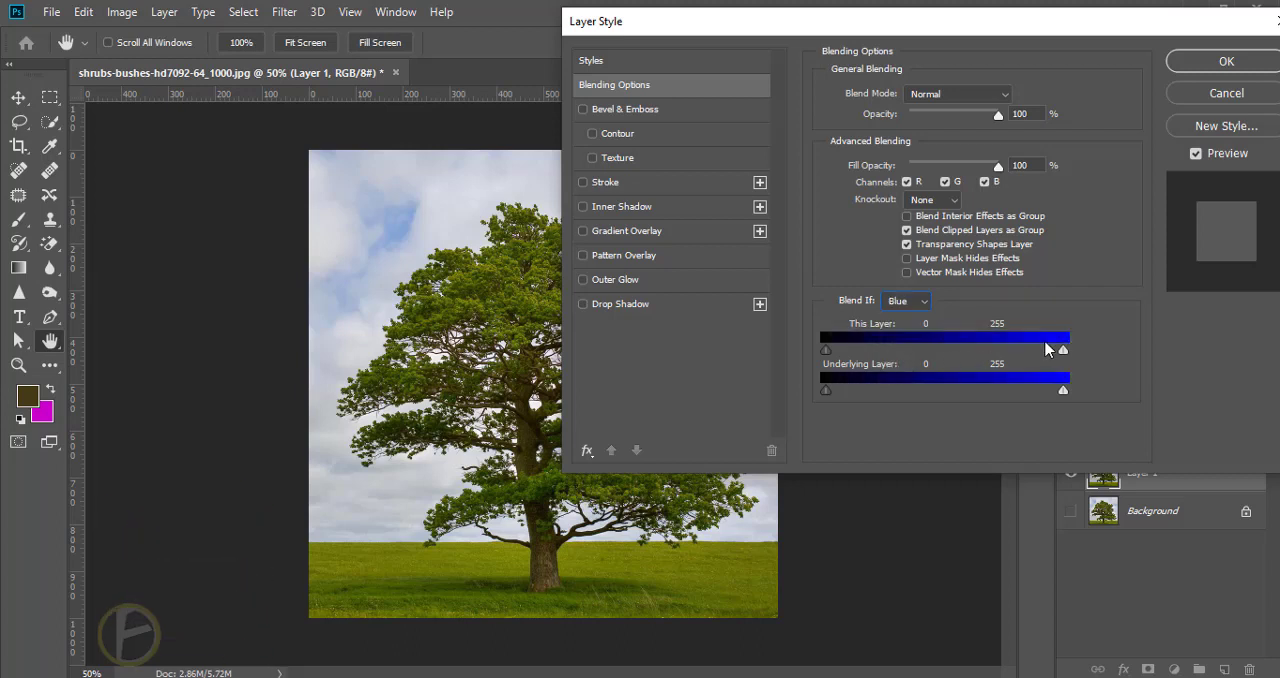
pyautogui.moveTo(1044, 355); pyautogui.dragTo(896, 353)
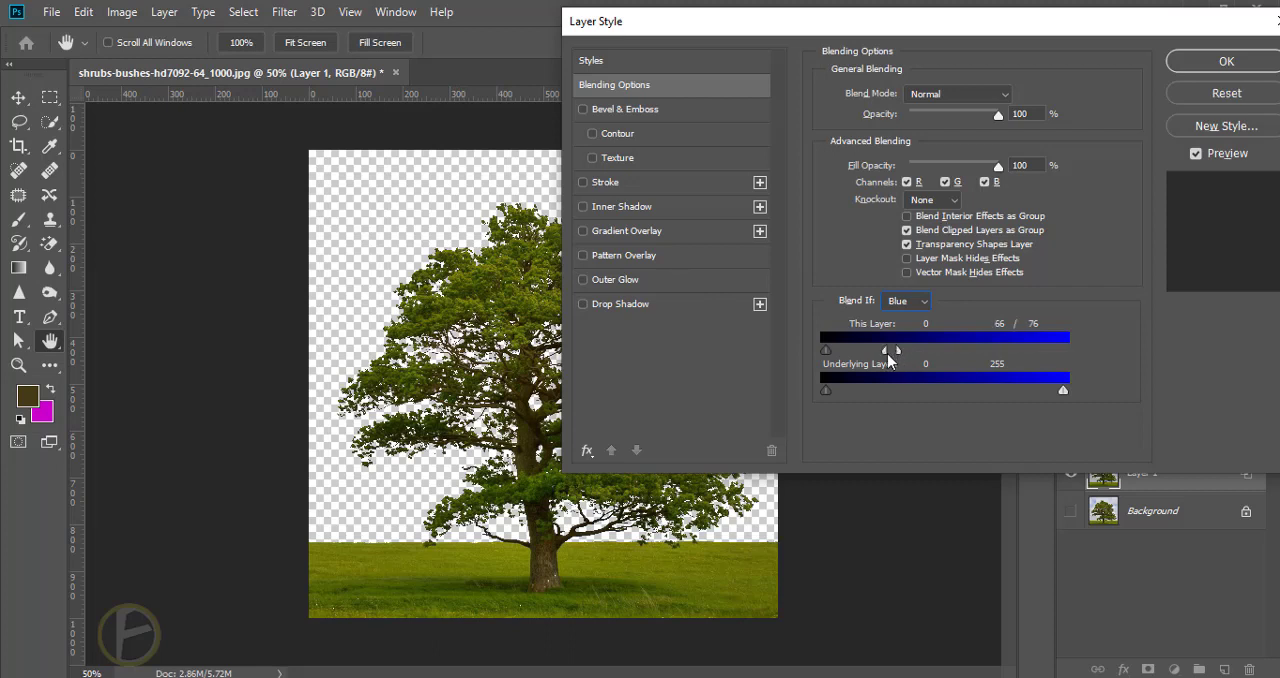
pyautogui.moveTo(896, 351); pyautogui.dragTo(884, 360)
pyautogui.click(1220, 66)
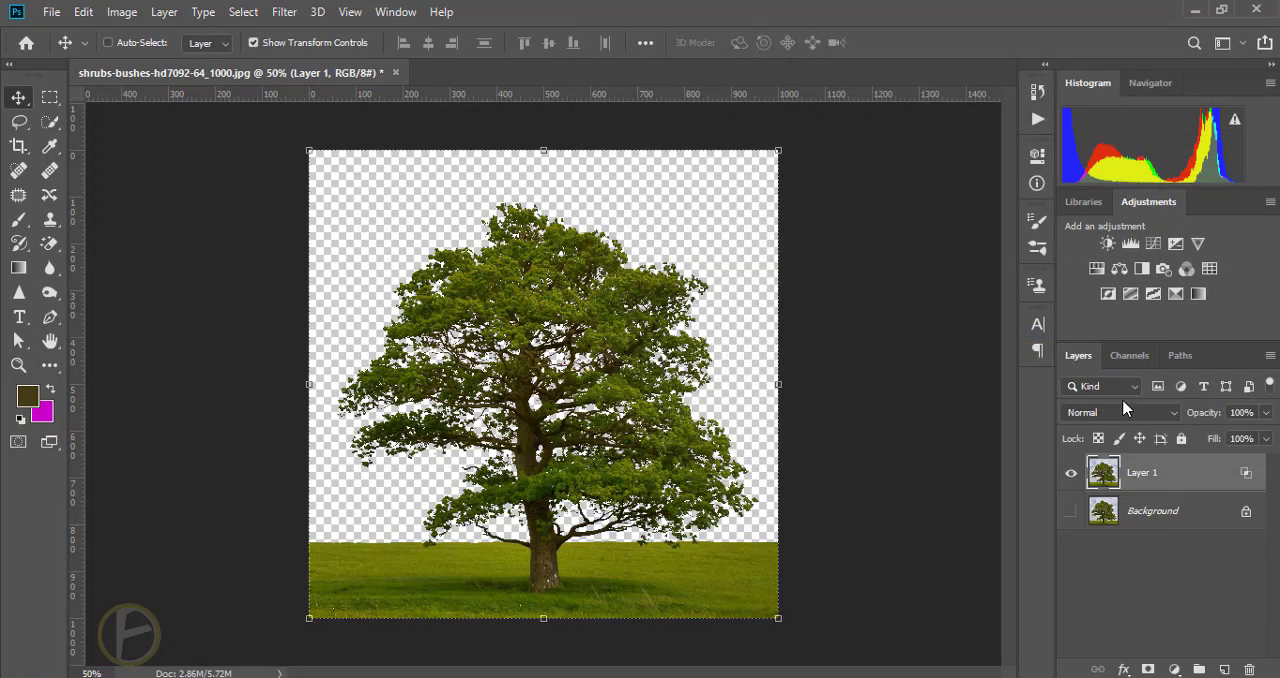
pyautogui.press('ctrl')
pyautogui.keyDown('ctrl'); pyautogui.click(1107, 484); pyautogui.keyUp('ctrl')
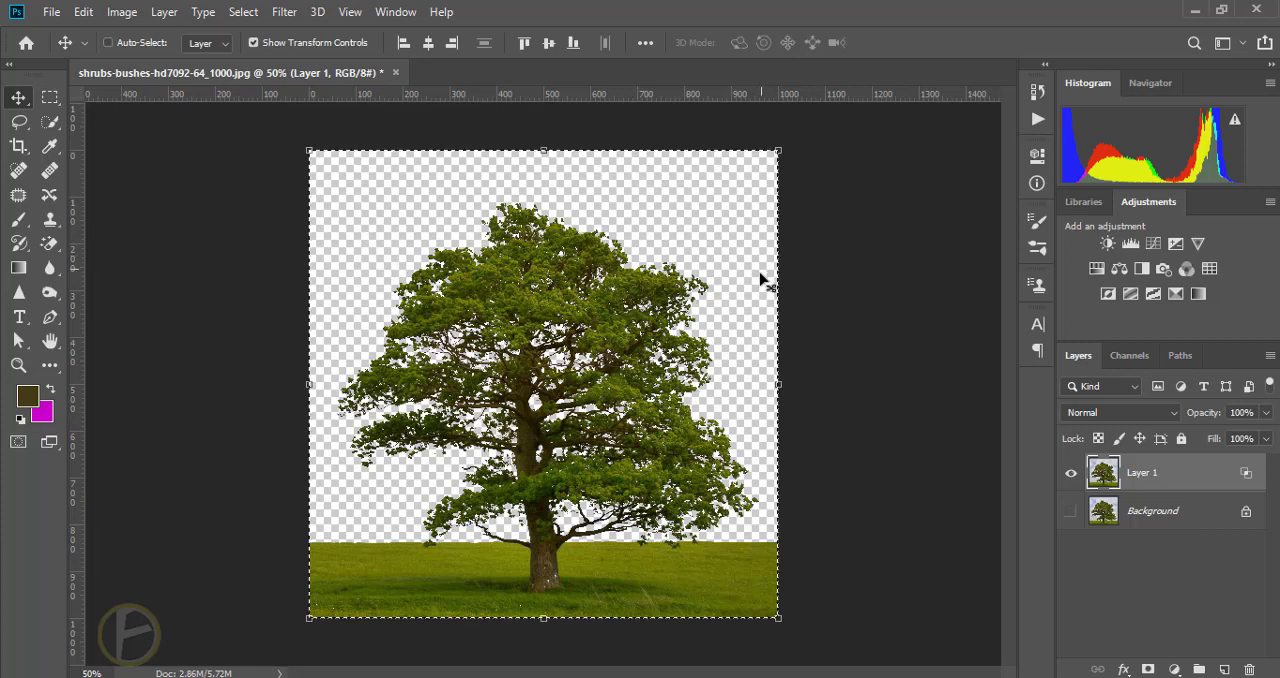
pyautogui.press('ctrl')
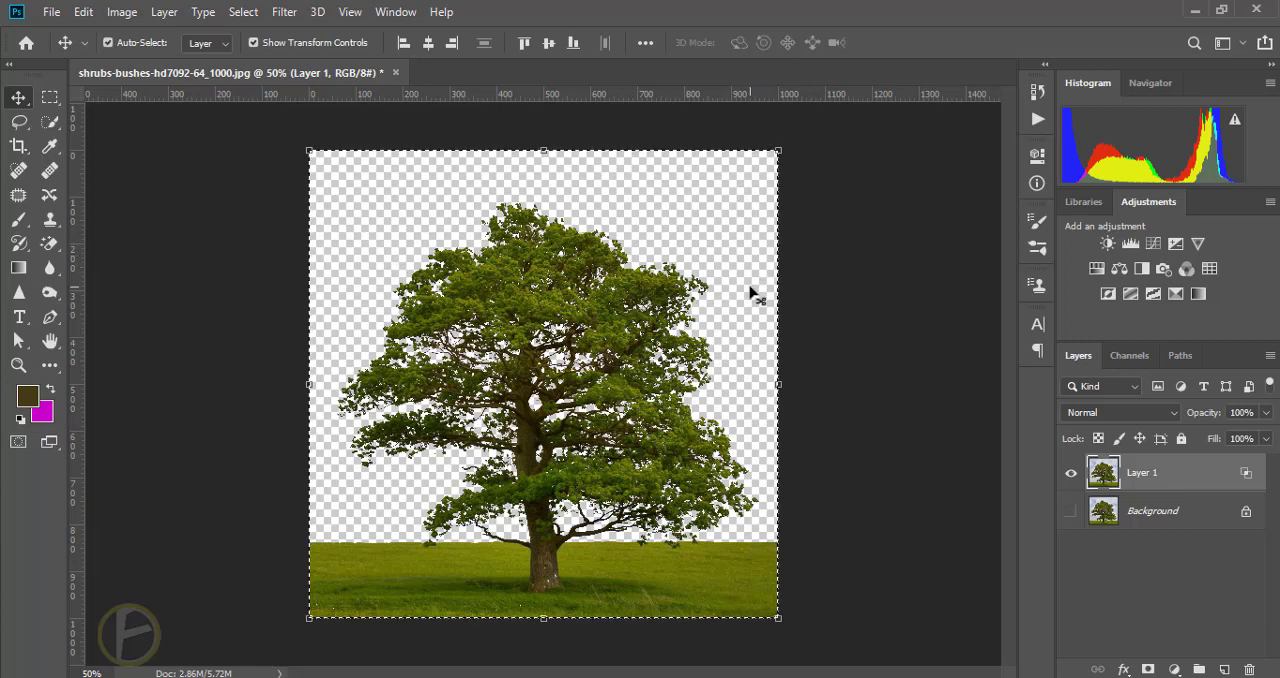
pyautogui.hotkey('ctrl', 'd')
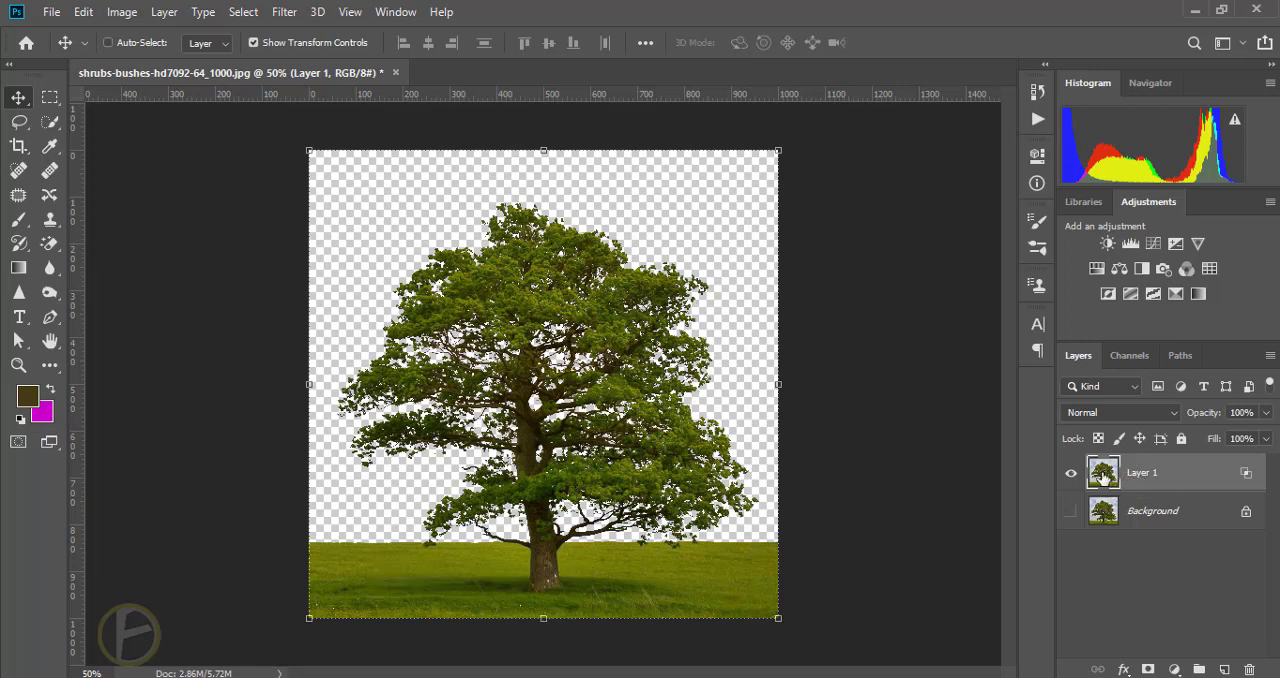
# - Convert Layer 1 into a Smart Object from its context menu
pyautogui.rightClick(1109, 477)
pyautogui.rightClick(1145, 483)
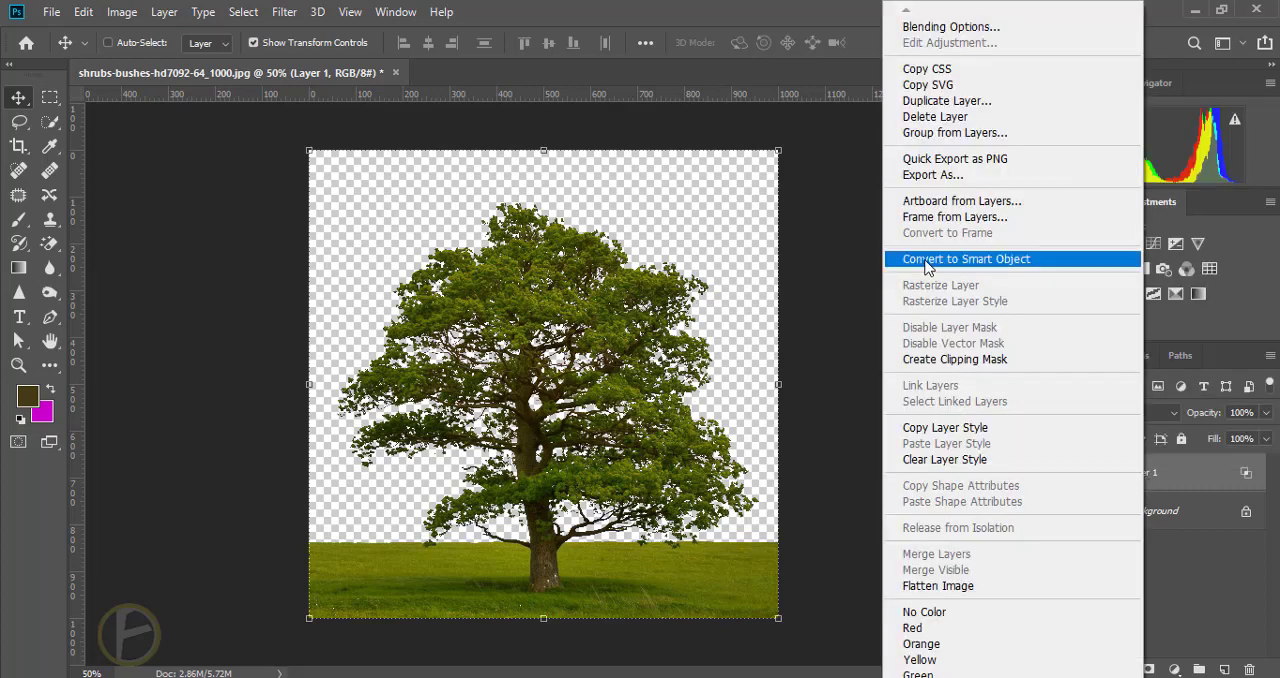
pyautogui.click(975, 259)
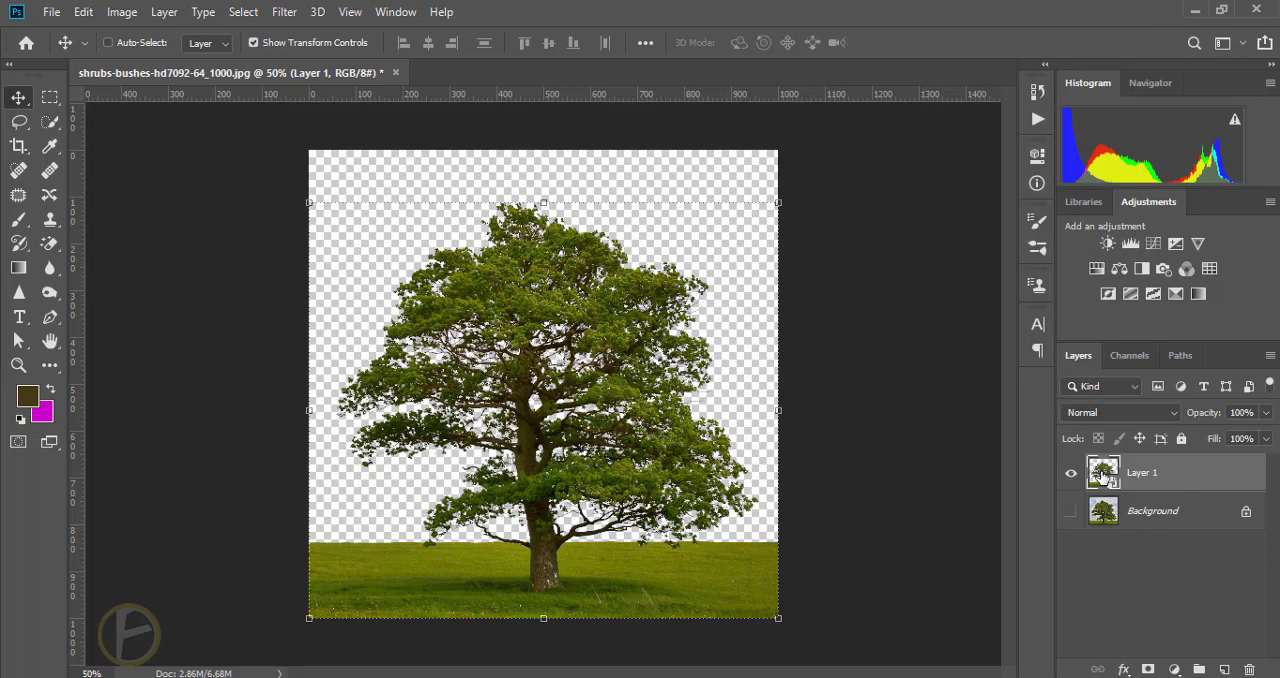
# - Ctrl+click the Layer 1 thumbnail to load the tree and grass pixels as a selection
pyautogui.press('ctrl')
pyautogui.keyDown('ctrl'); pyautogui.click(1104, 476); pyautogui.keyUp('ctrl')
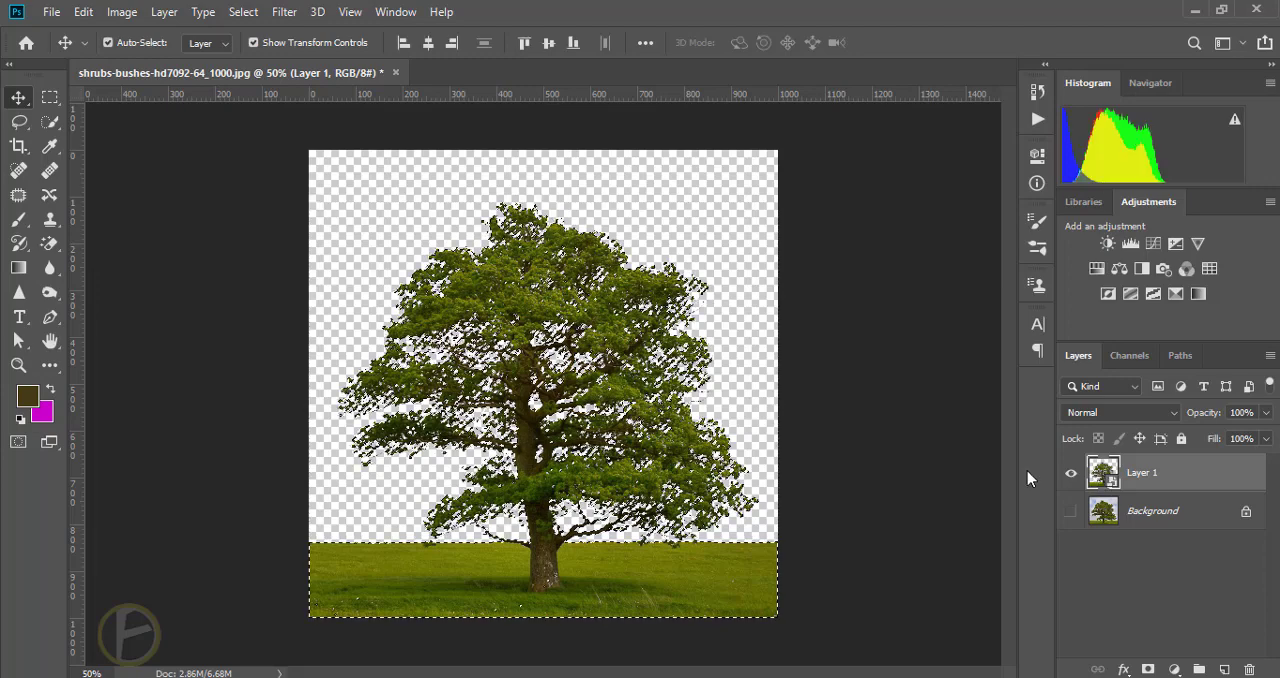
# - Add a Hue/Saturation adjustment on the selection with Hue -135, Saturation +27, Lightness +1
pyautogui.click(1175, 669)
pyautogui.click(1155, 490)
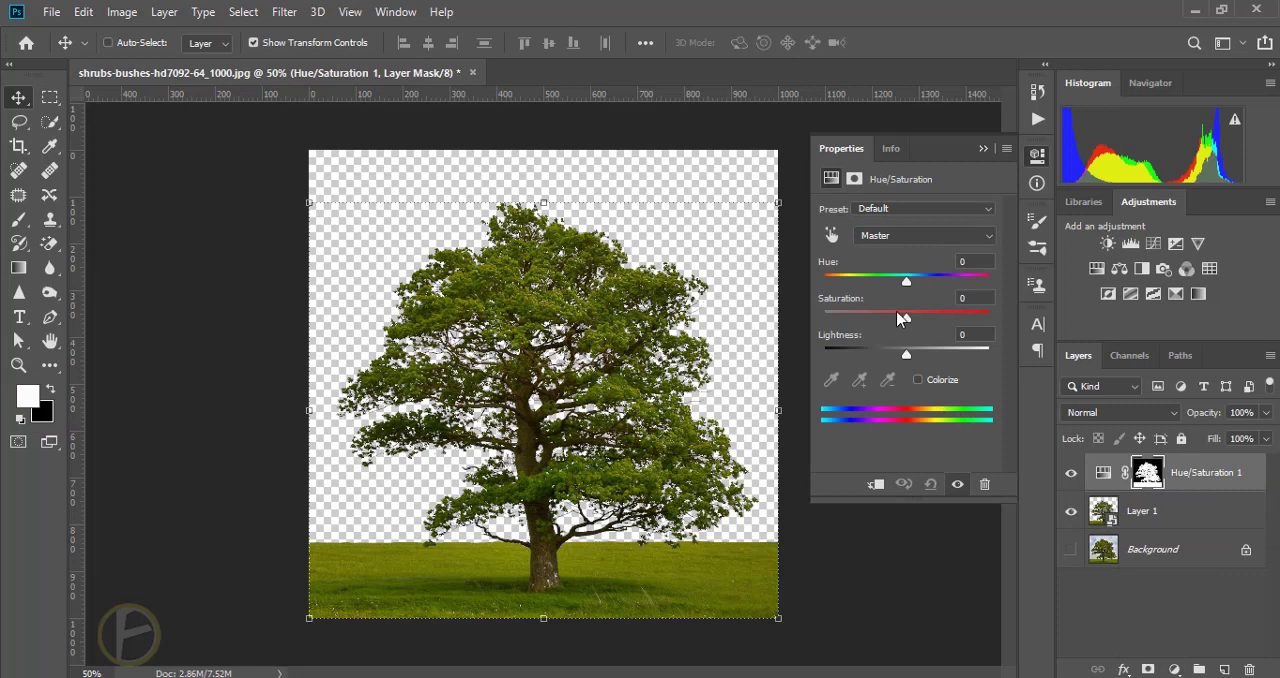
pyautogui.moveTo(908, 287)
pyautogui.mouseDown()
pyautogui.moveTo(868, 291)
pyautogui.moveTo(928, 317)
pyautogui.mouseUp()
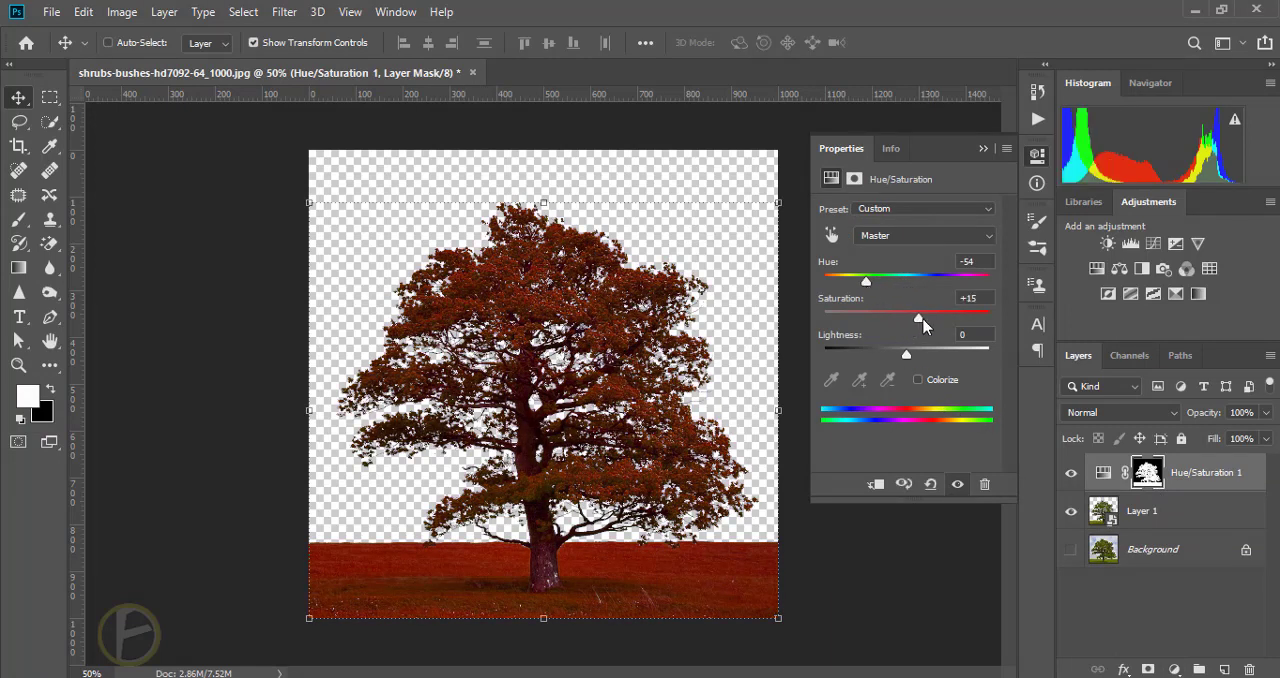
pyautogui.moveTo(866, 283); pyautogui.dragTo(839, 290)
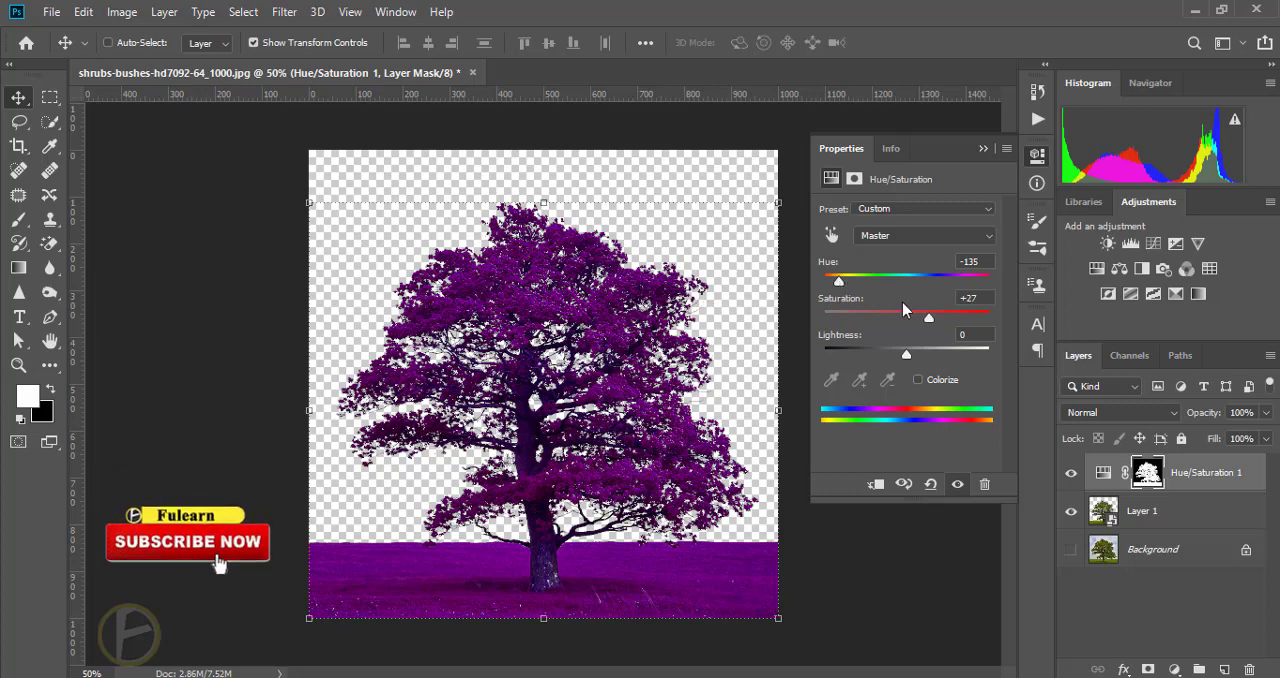
pyautogui.moveTo(908, 362); pyautogui.dragTo(910, 363)
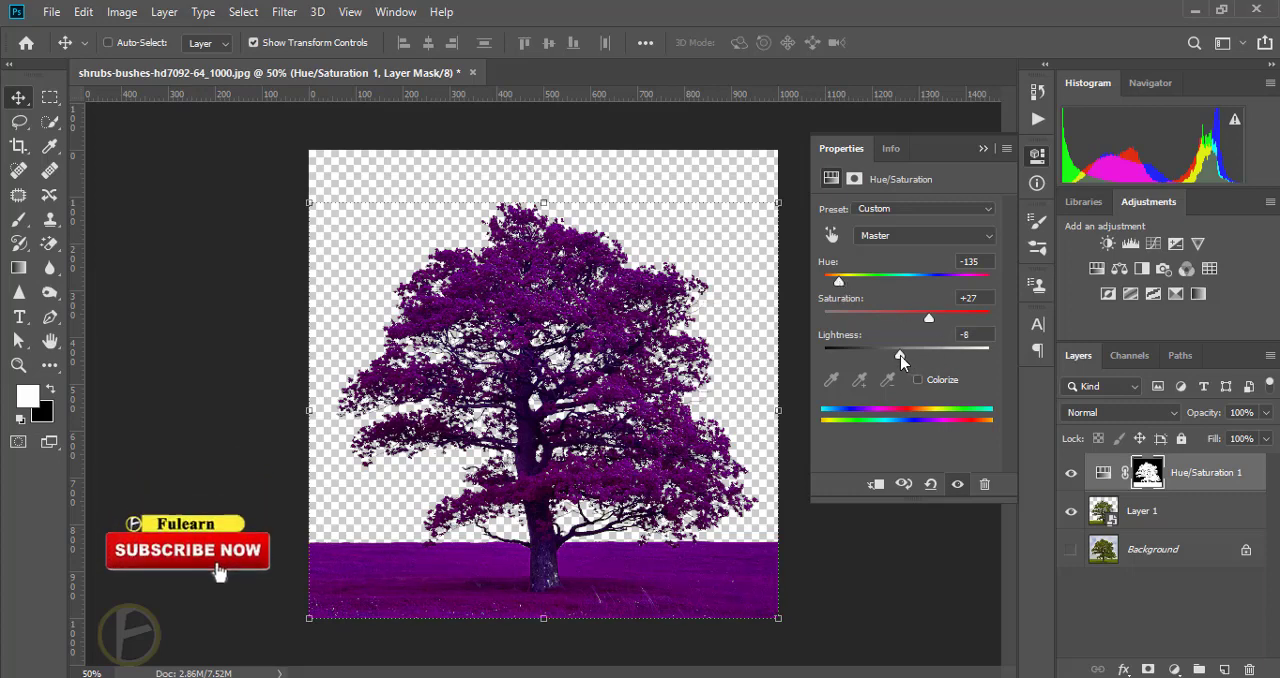
pyautogui.click(984, 149)
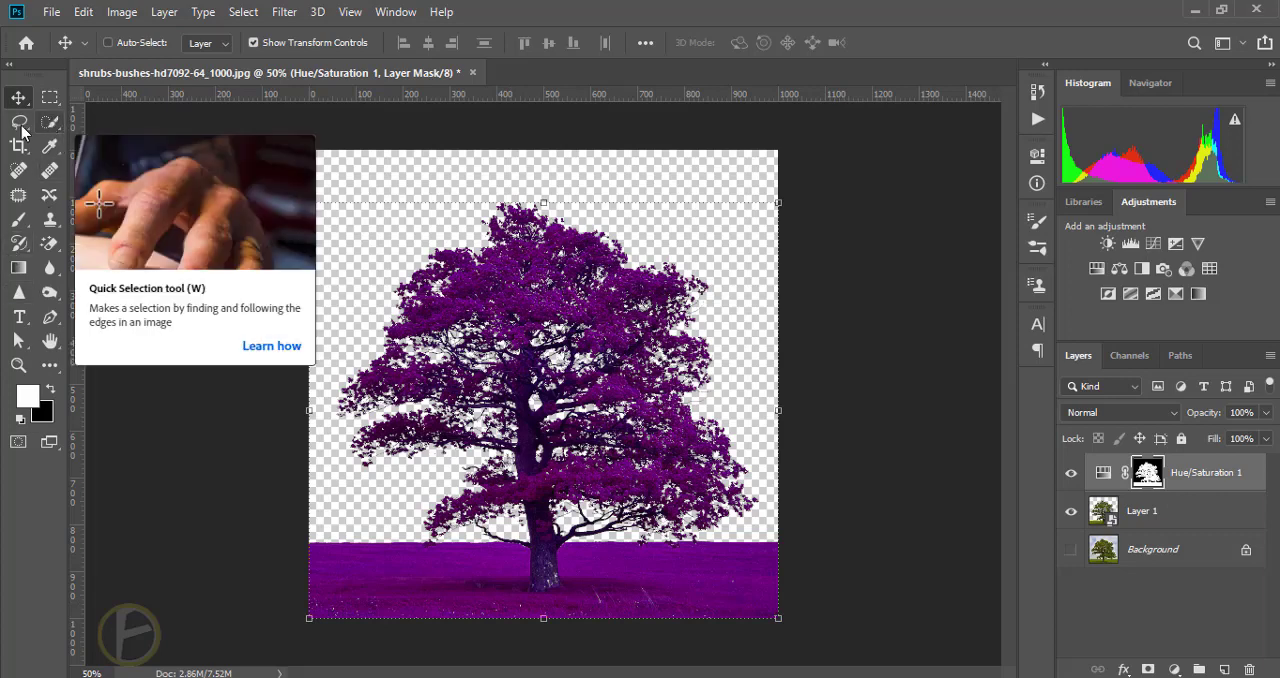
# - Marquee-select the grass strip and fill that mask area with black, then deselect
pyautogui.click(49, 97)
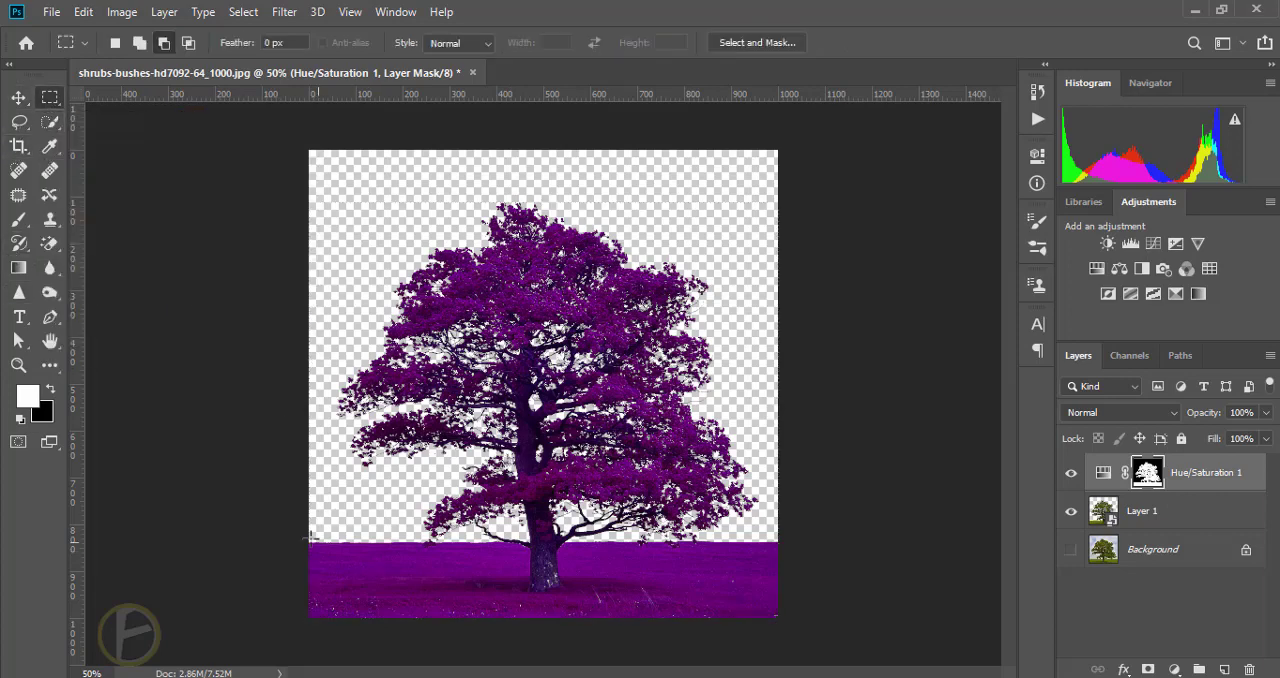
pyautogui.moveTo(296, 536); pyautogui.dragTo(832, 632)
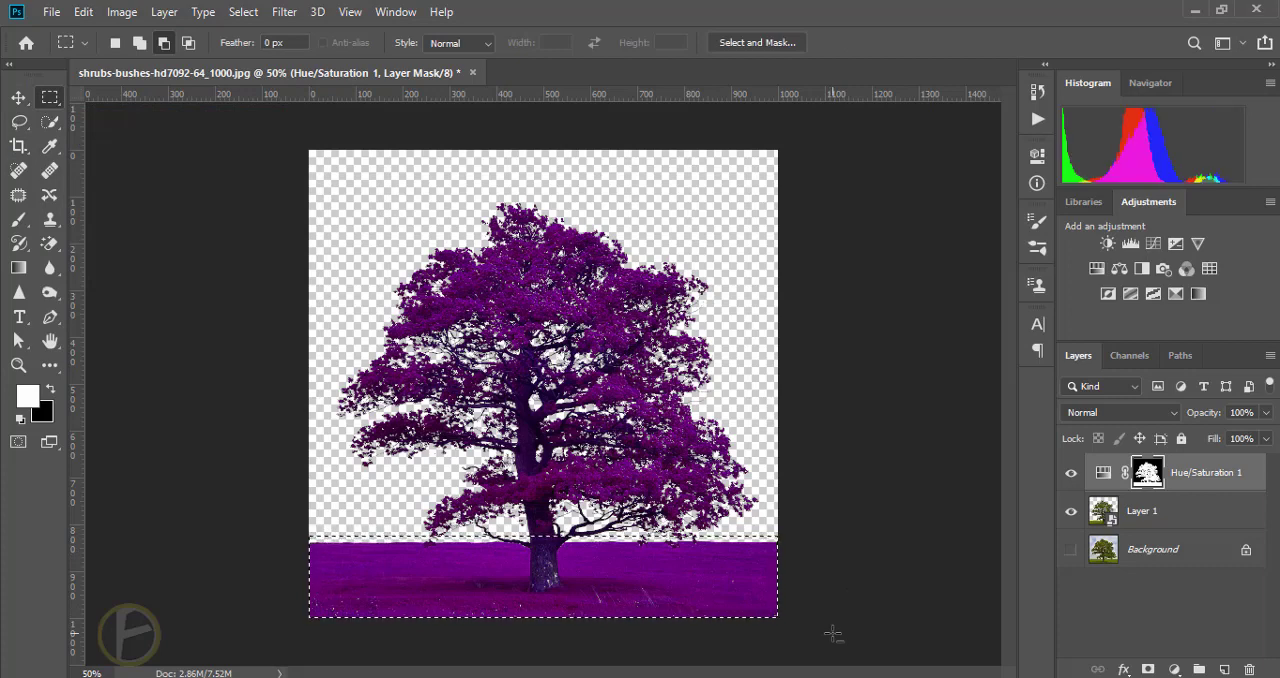
pyautogui.click(50, 390)
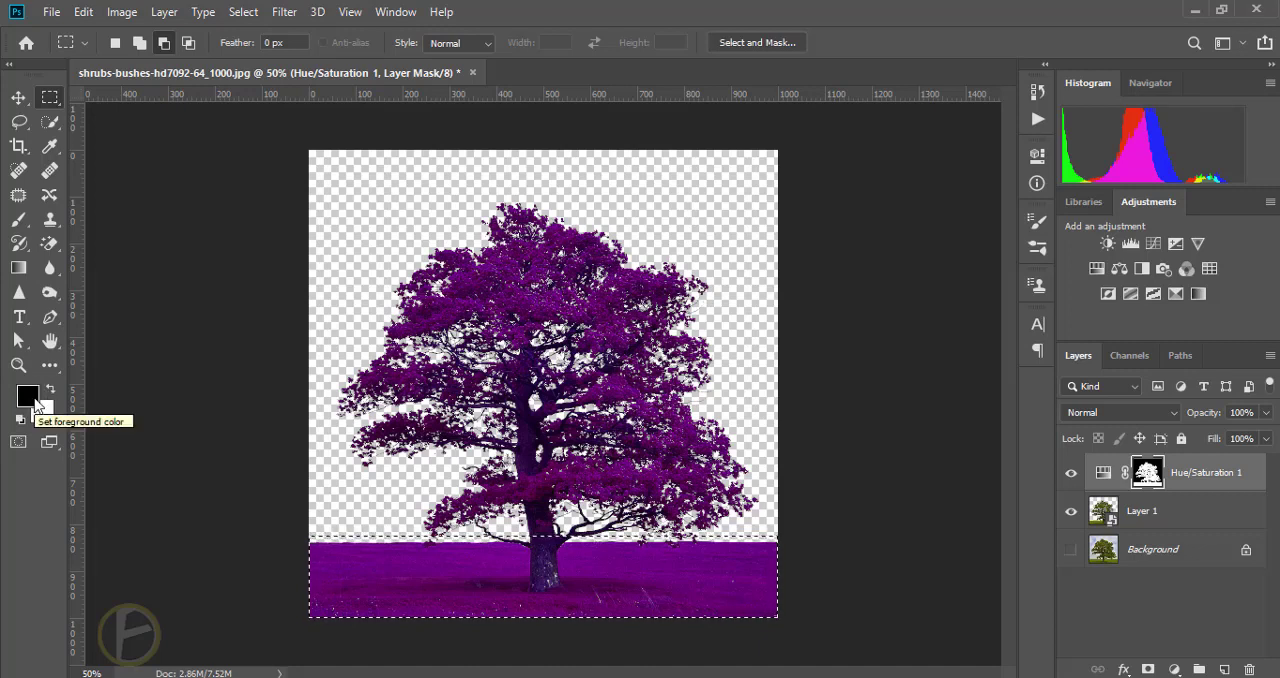
pyautogui.hotkey('alt', 'Delete')
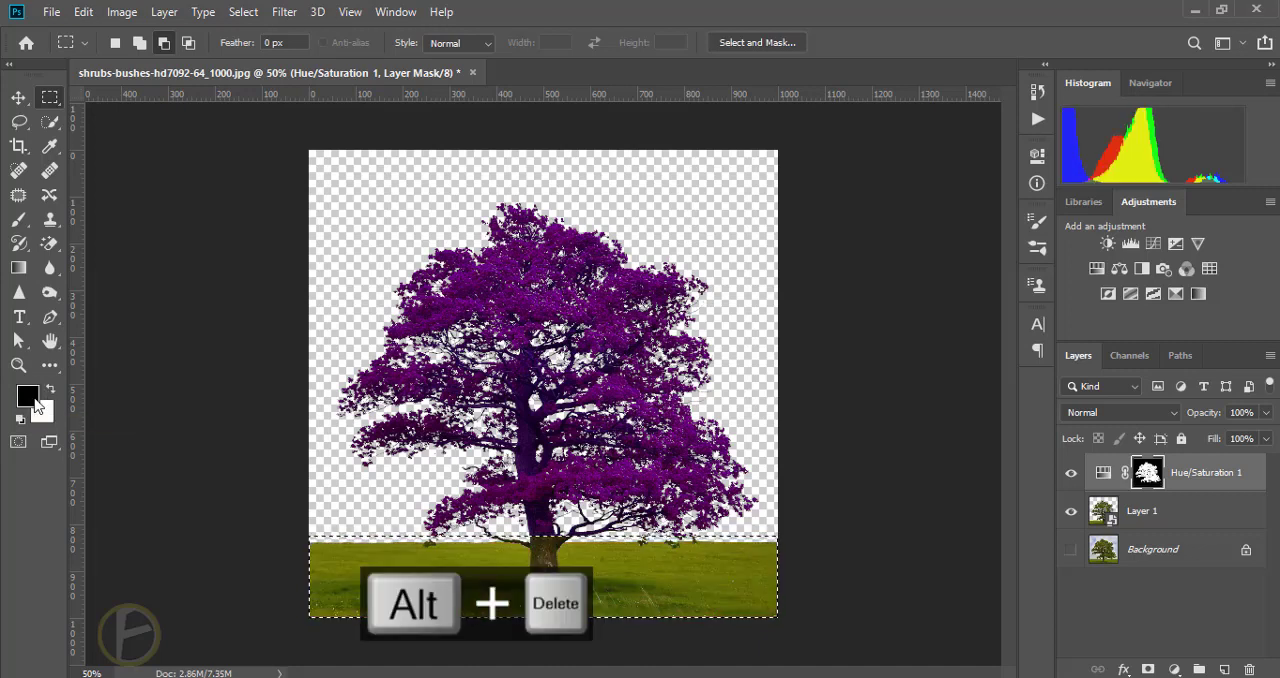
pyautogui.hotkey('ctrl', 'd')
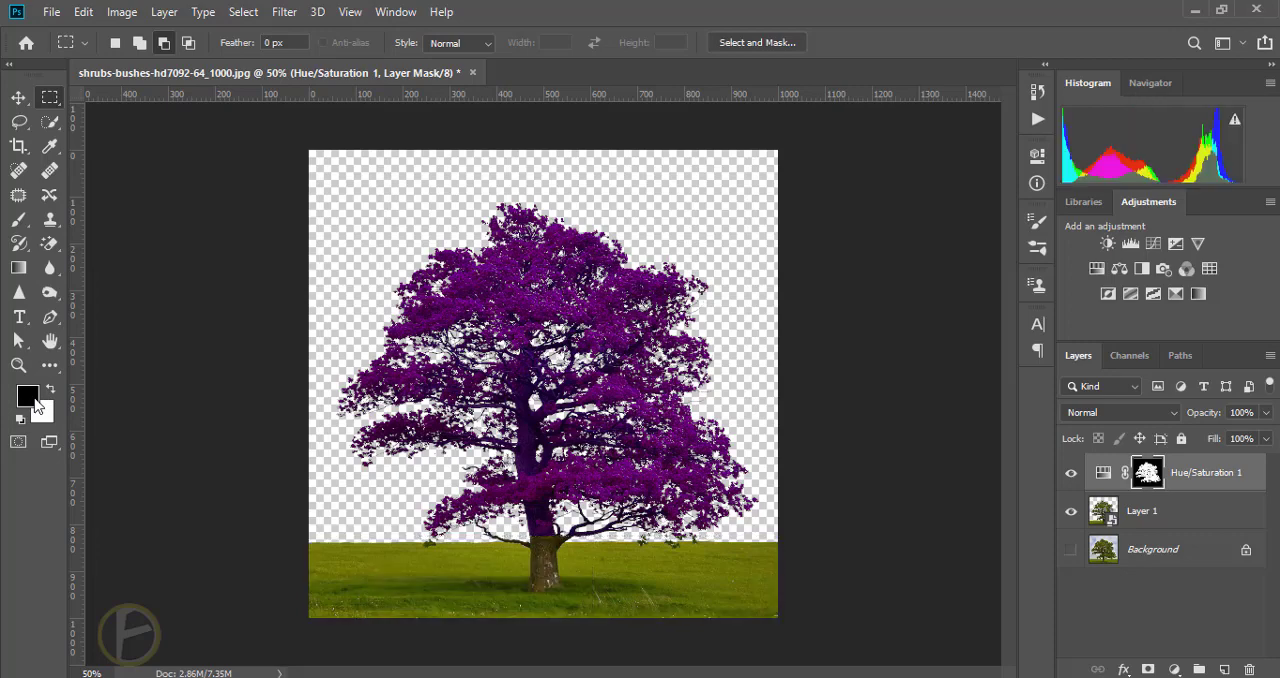
# - Brush white onto the mask over the three small hanging shrubs so they recolour purple too
pyautogui.hotkey('ctrl', '=')
pyautogui.hotkey('ctrl', '=')
pyautogui.hotkey('ctrl', '=')
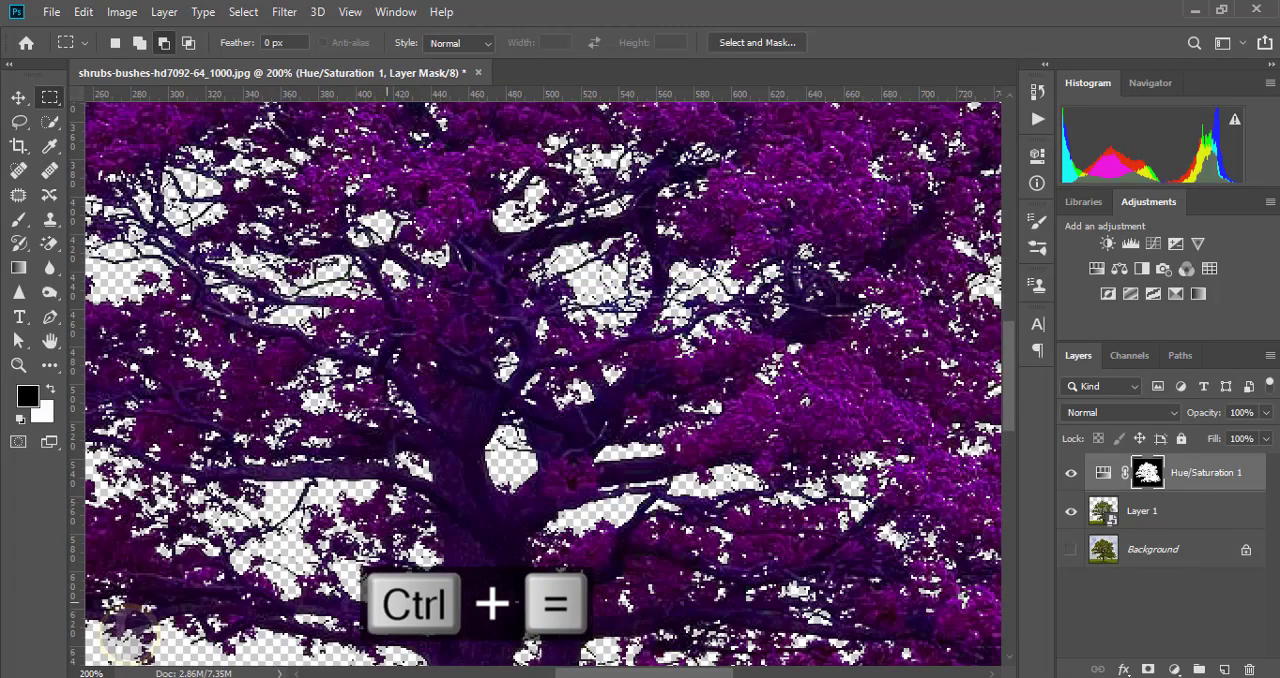
pyautogui.scroll(-10, 543, 384)
pyautogui.hscroll(-5, 543, 384)
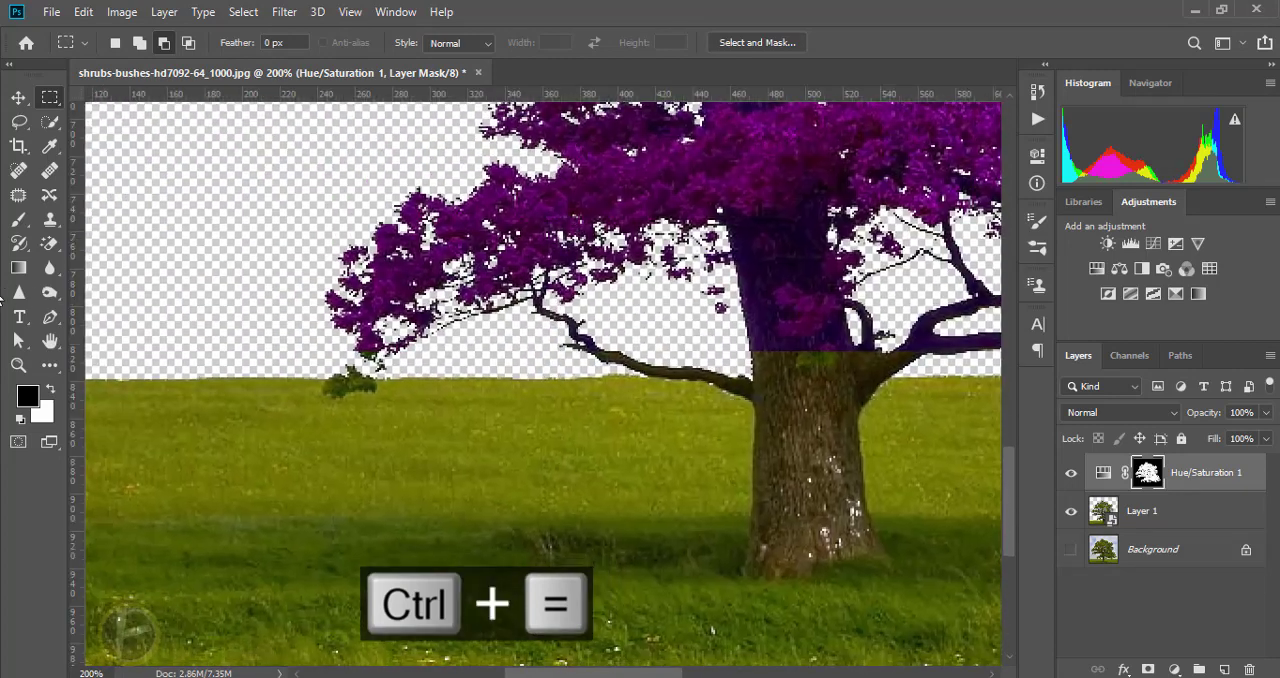
pyautogui.click(20, 219)
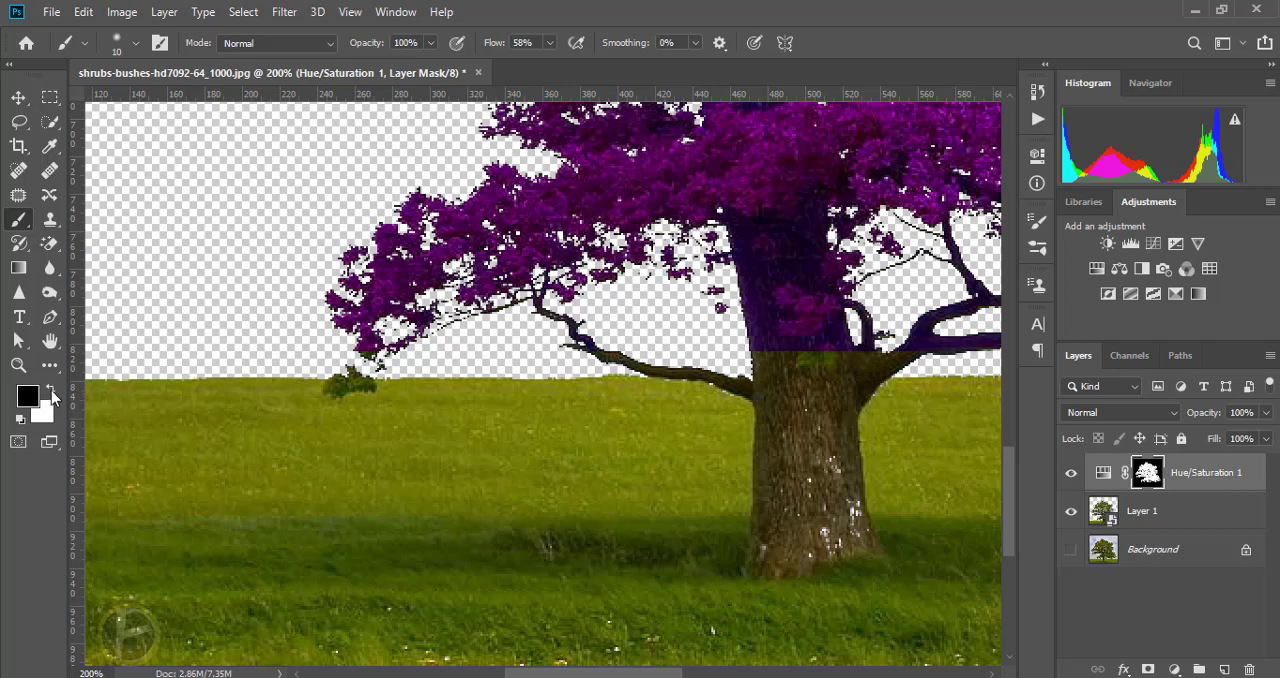
pyautogui.click(51, 391)
pyautogui.moveTo(340, 382)
pyautogui.mouseDown()
pyautogui.moveTo(355, 382)
pyautogui.moveTo(326, 390)
pyautogui.moveTo(367, 355)
pyautogui.mouseUp()
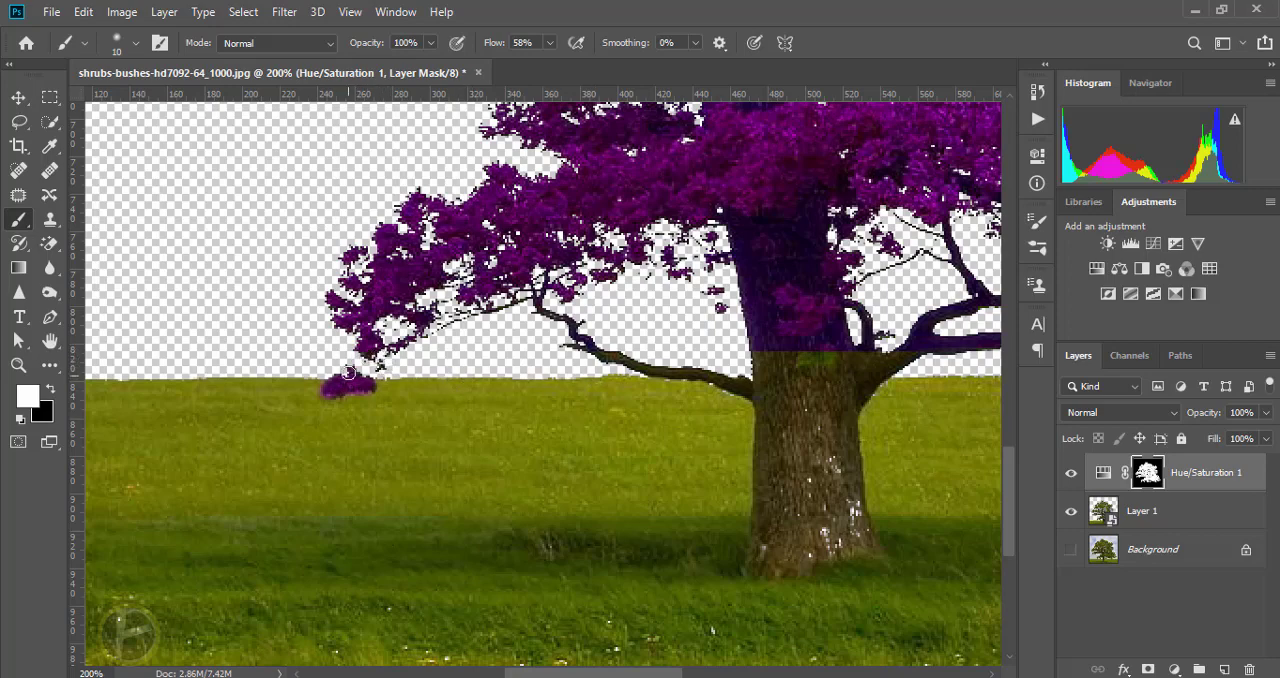
pyautogui.hscroll(5, 608, 380)
pyautogui.hscroll(2, 543, 435)
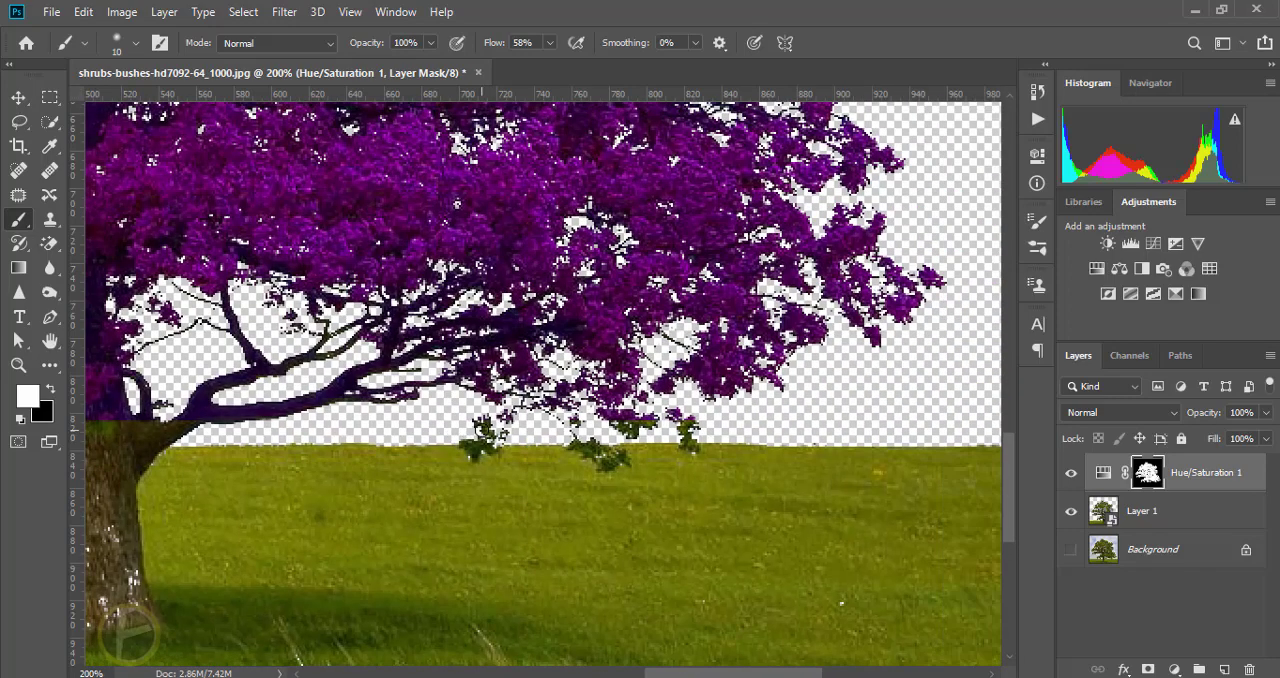
pyautogui.moveTo(481, 425); pyautogui.dragTo(477, 449)
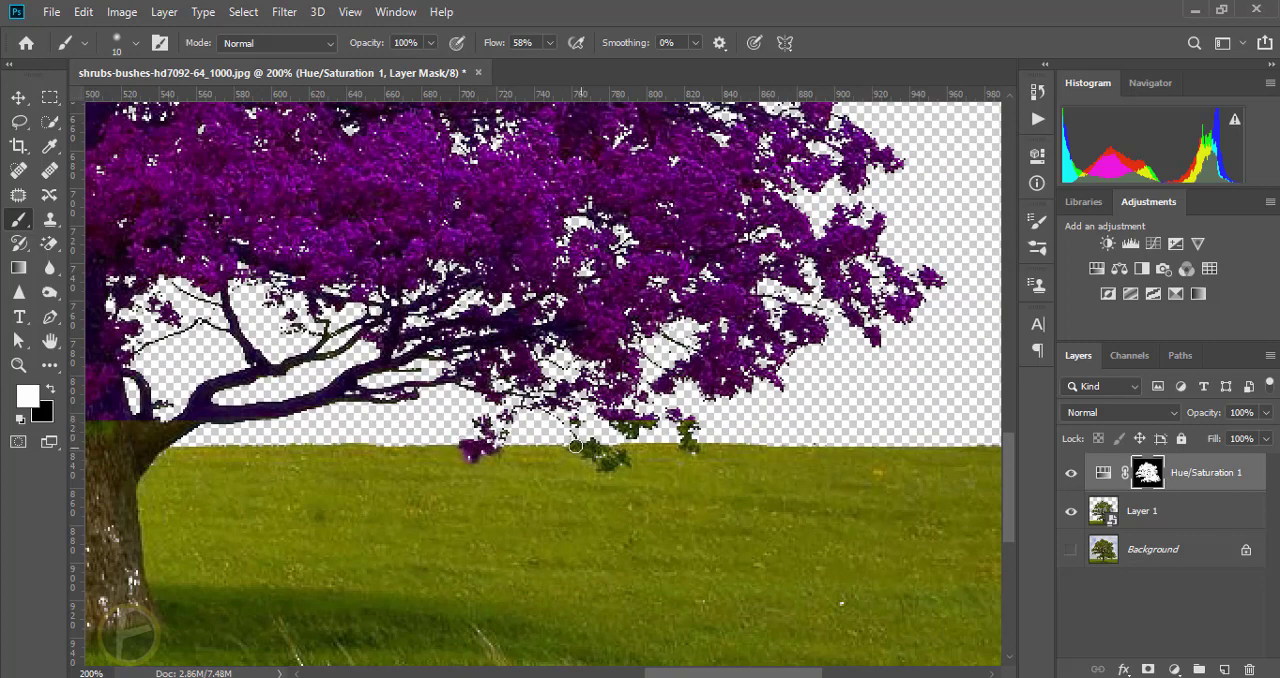
pyautogui.moveTo(580, 448)
pyautogui.mouseDown()
pyautogui.moveTo(609, 463)
pyautogui.moveTo(588, 442)
pyautogui.moveTo(645, 430)
pyautogui.moveTo(692, 448)
pyautogui.mouseUp()
pyautogui.hotkey('ctrl', '-')
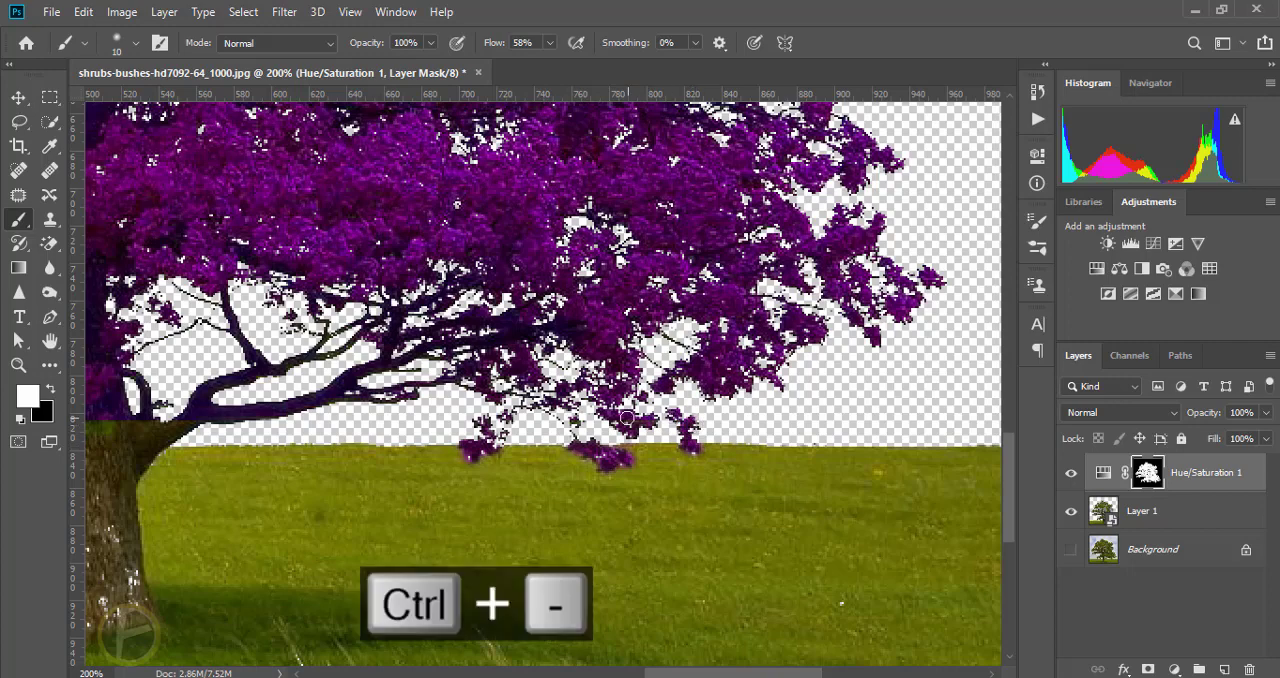
pyautogui.hotkey('ctrl', '-')
pyautogui.hotkey('ctrl', '-')
pyautogui.hotkey('ctrl', '-')
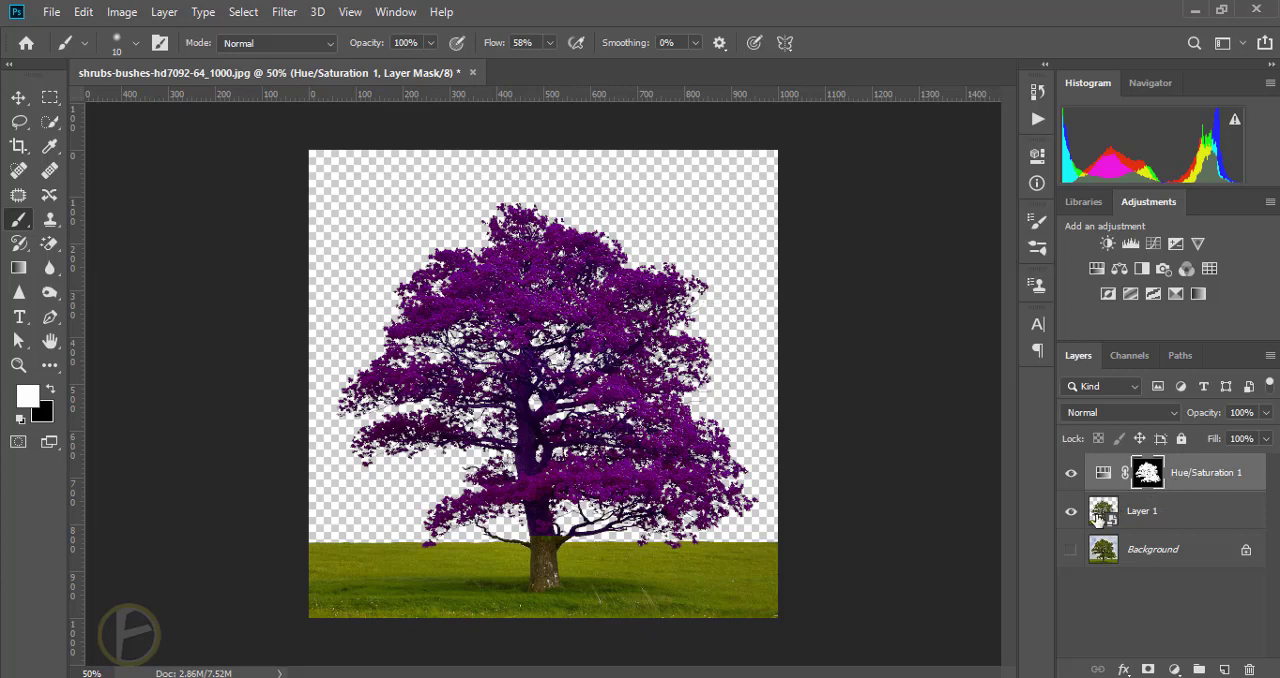
# - Move Hue/Saturation 1 below Layer 1, hide Layer 1 and show the Background sky layer
pyautogui.hotkey('alt', '[')
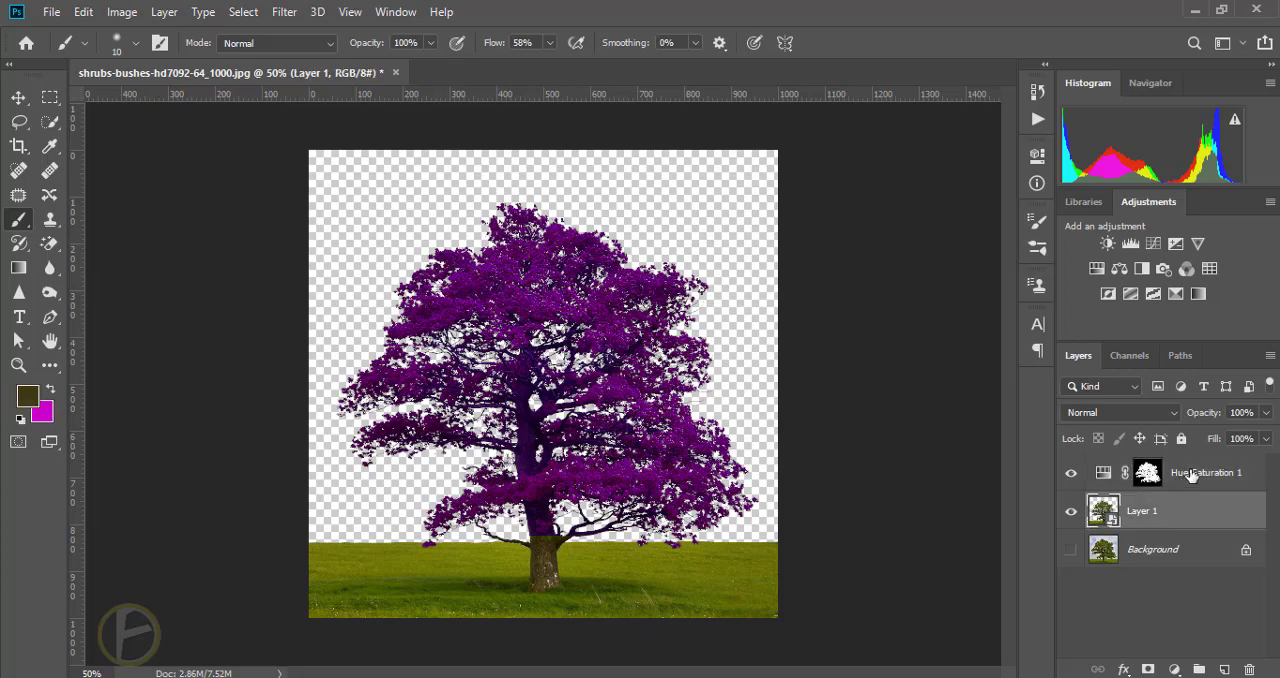
pyautogui.moveTo(1191, 476); pyautogui.dragTo(1185, 530)
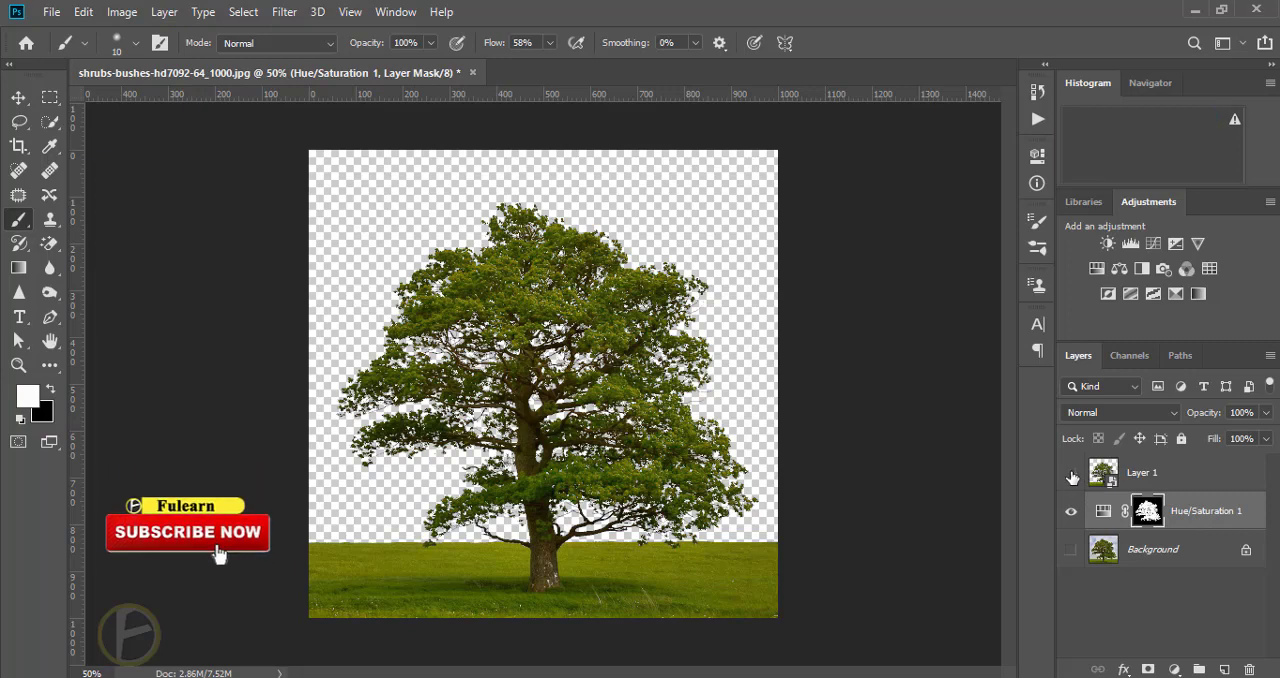
pyautogui.click(1071, 475)
pyautogui.click(1071, 550)
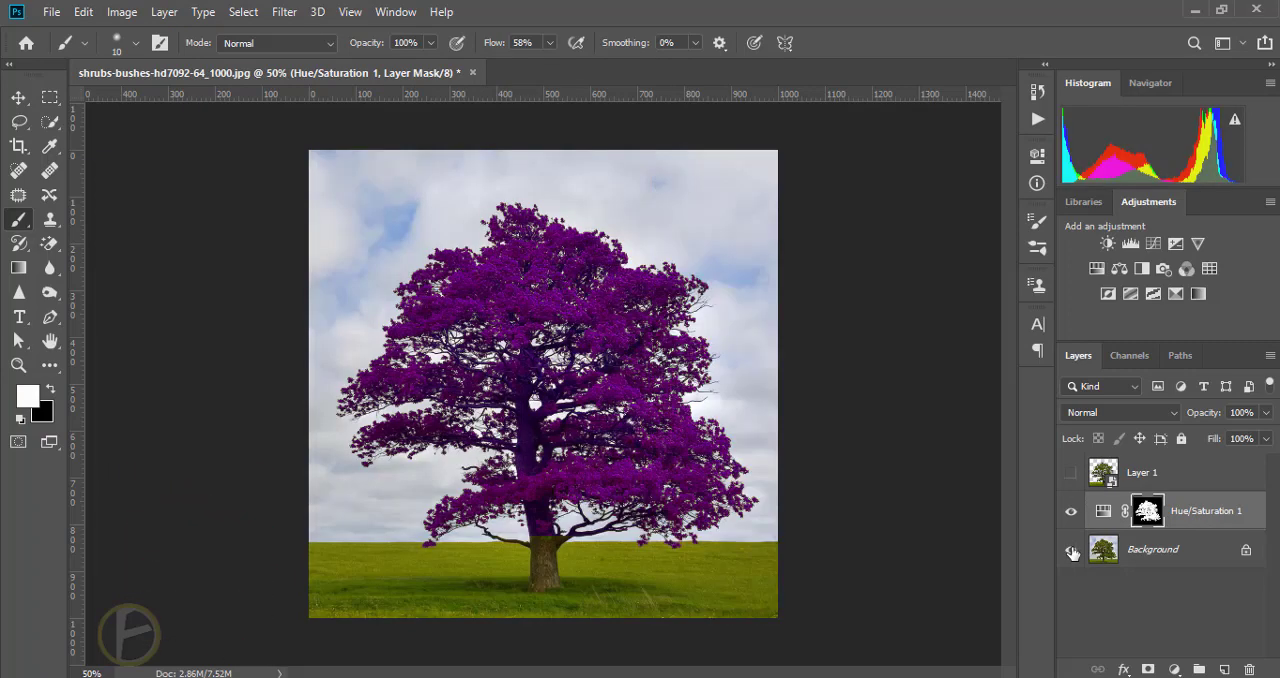
# - Duplicate Background and move the copy above Hue/Saturation 1
pyautogui.click(1170, 559)
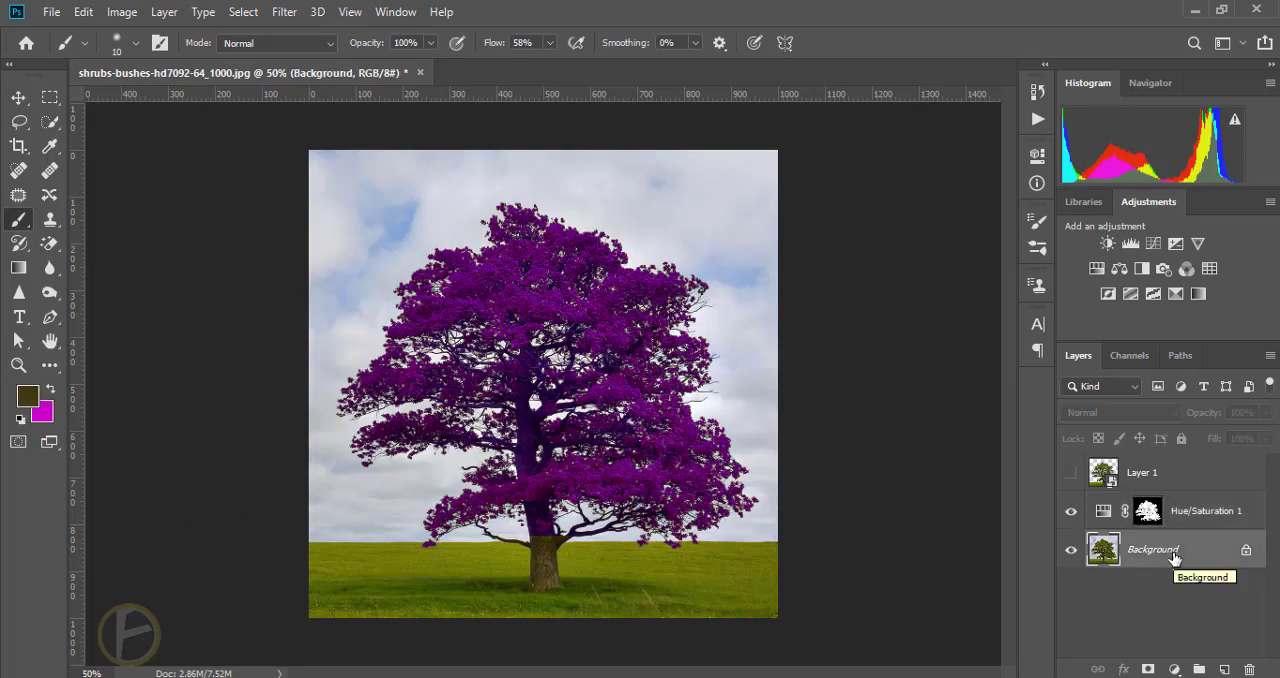
pyautogui.hotkey('ctrl', 'j')
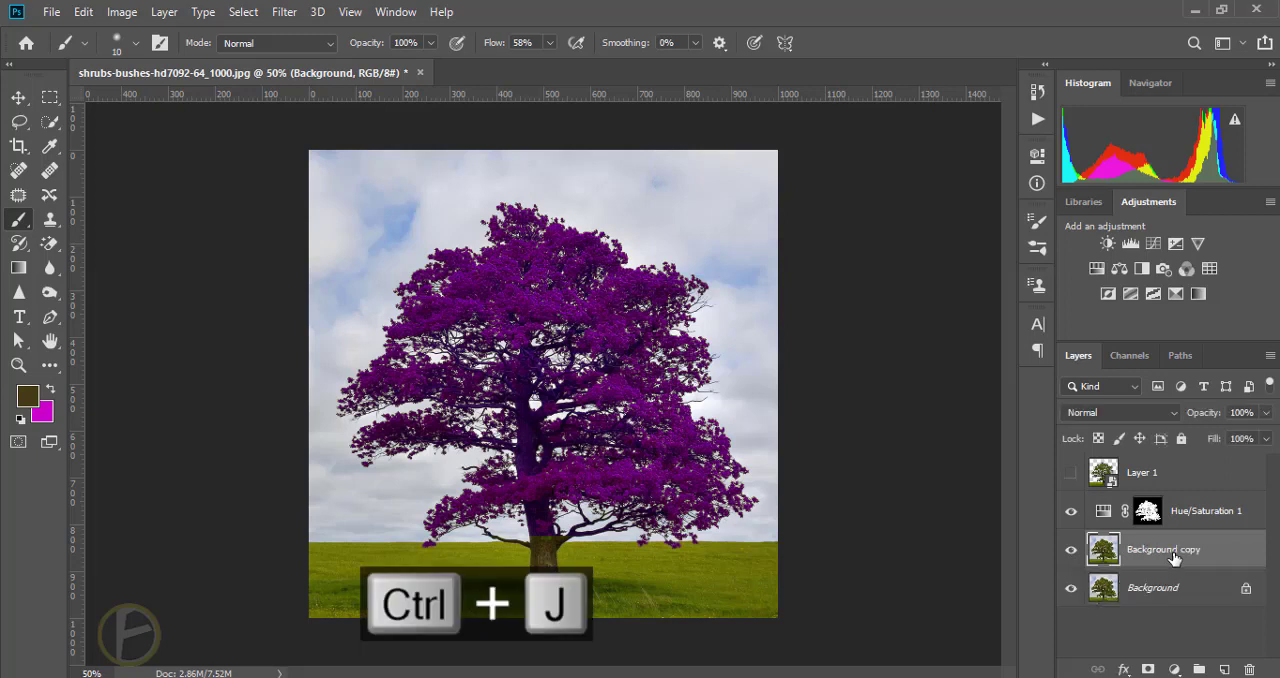
pyautogui.moveTo(1173, 558); pyautogui.dragTo(1164, 500)
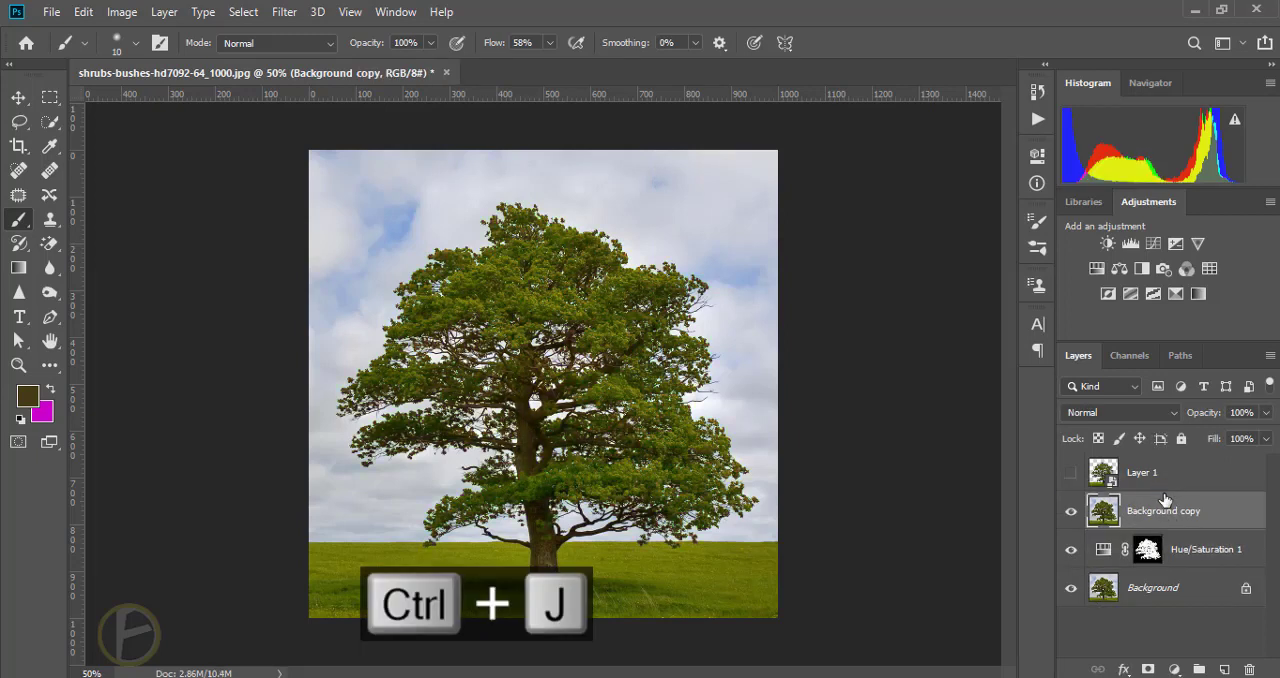
# - In Select > Color Range, sample several branch browns with the Add to Sample eyedropper
pyautogui.click(244, 12)
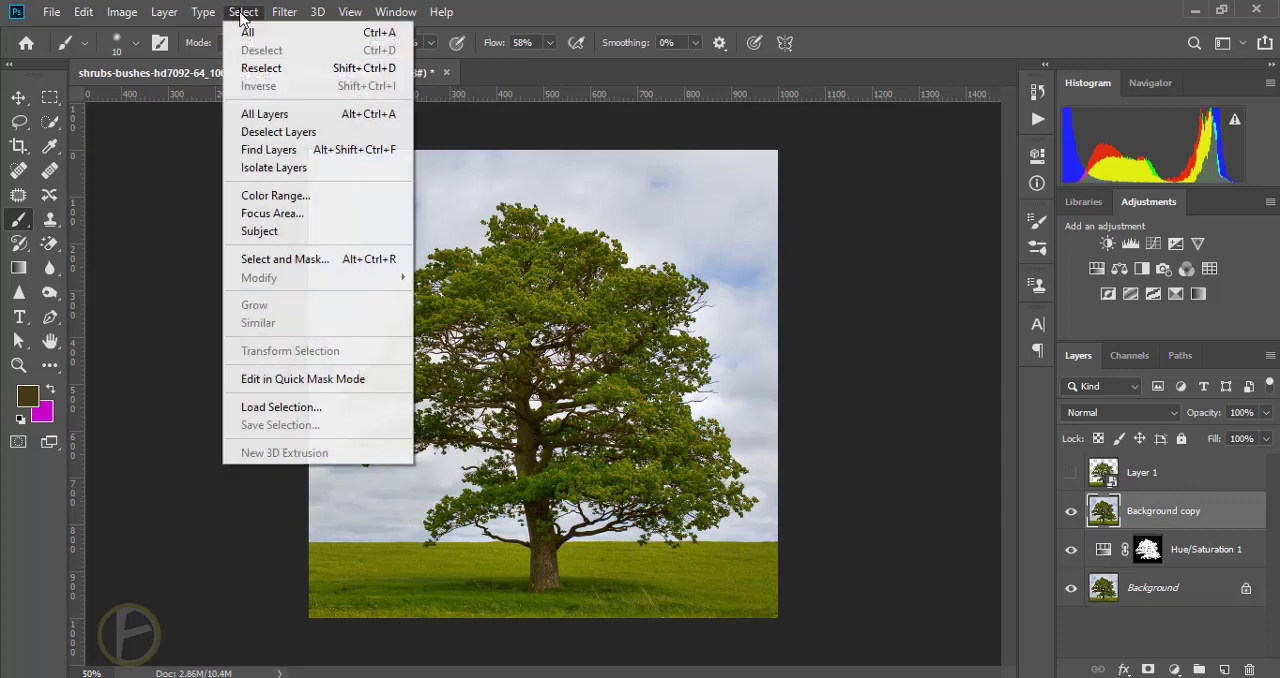
pyautogui.click(275, 196)
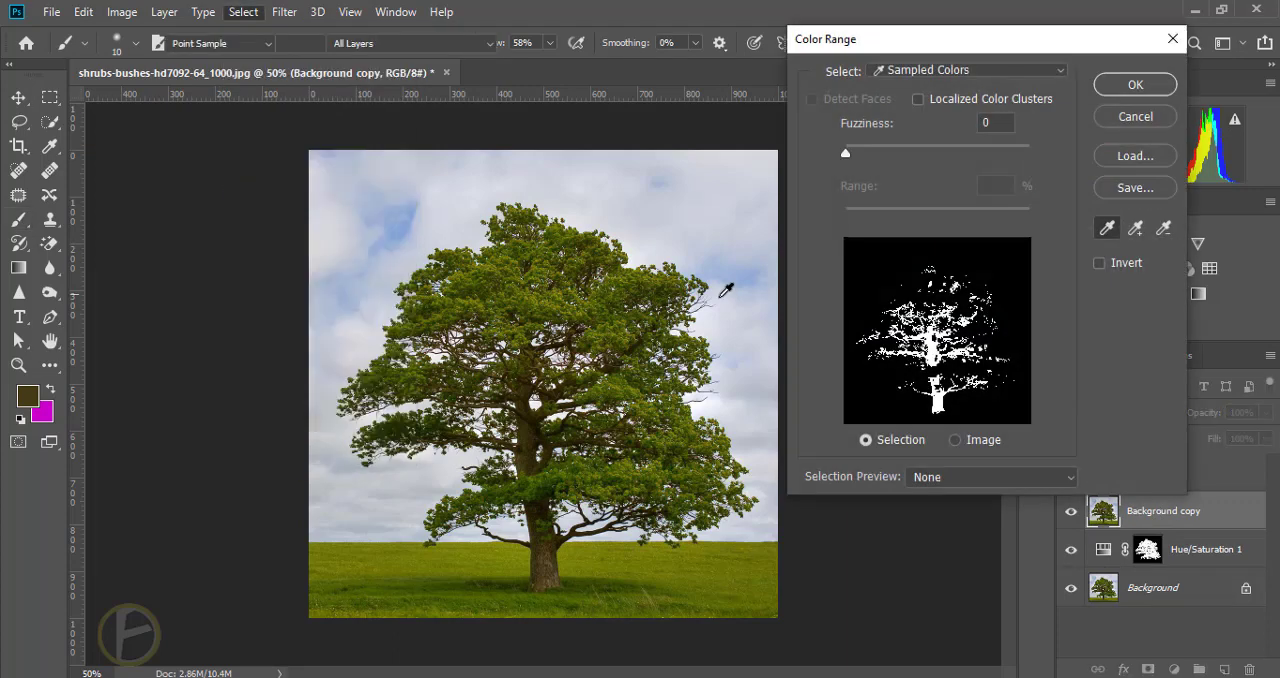
pyautogui.click(1135, 228)
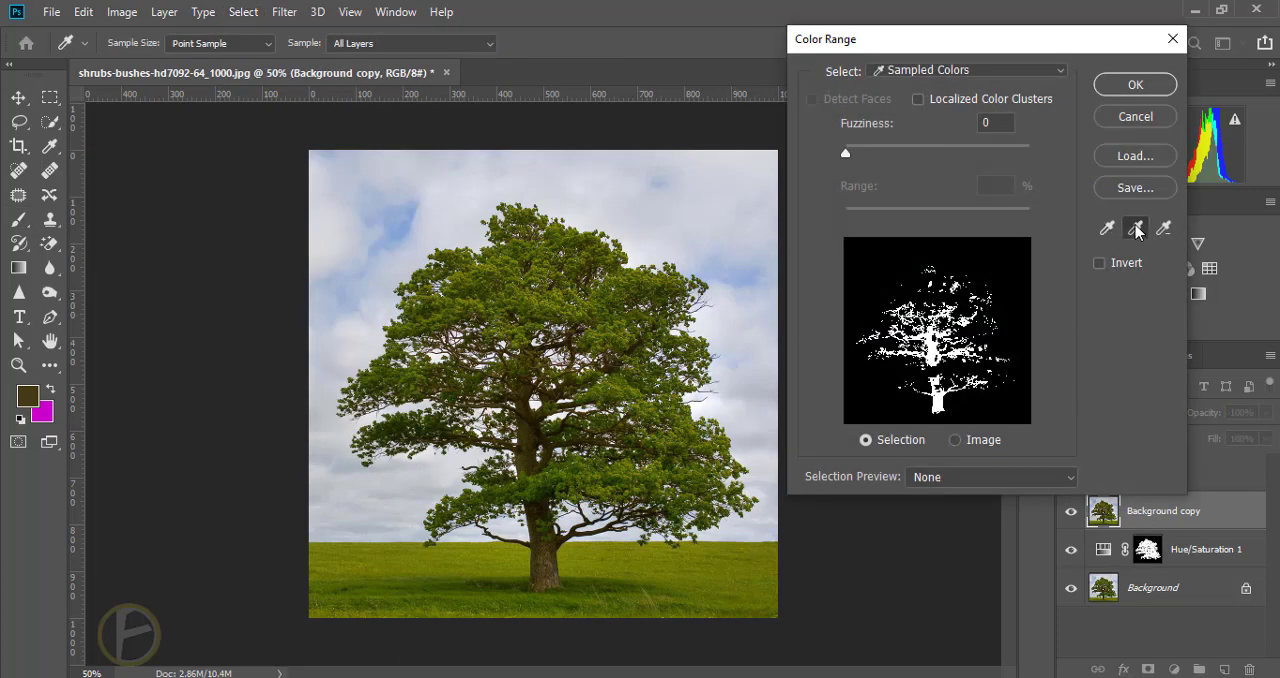
pyautogui.click(945, 400)
pyautogui.click(946, 359)
pyautogui.click(938, 344)
pyautogui.hotkey('ctrl', '=')
pyautogui.hotkey('ctrl', '=')
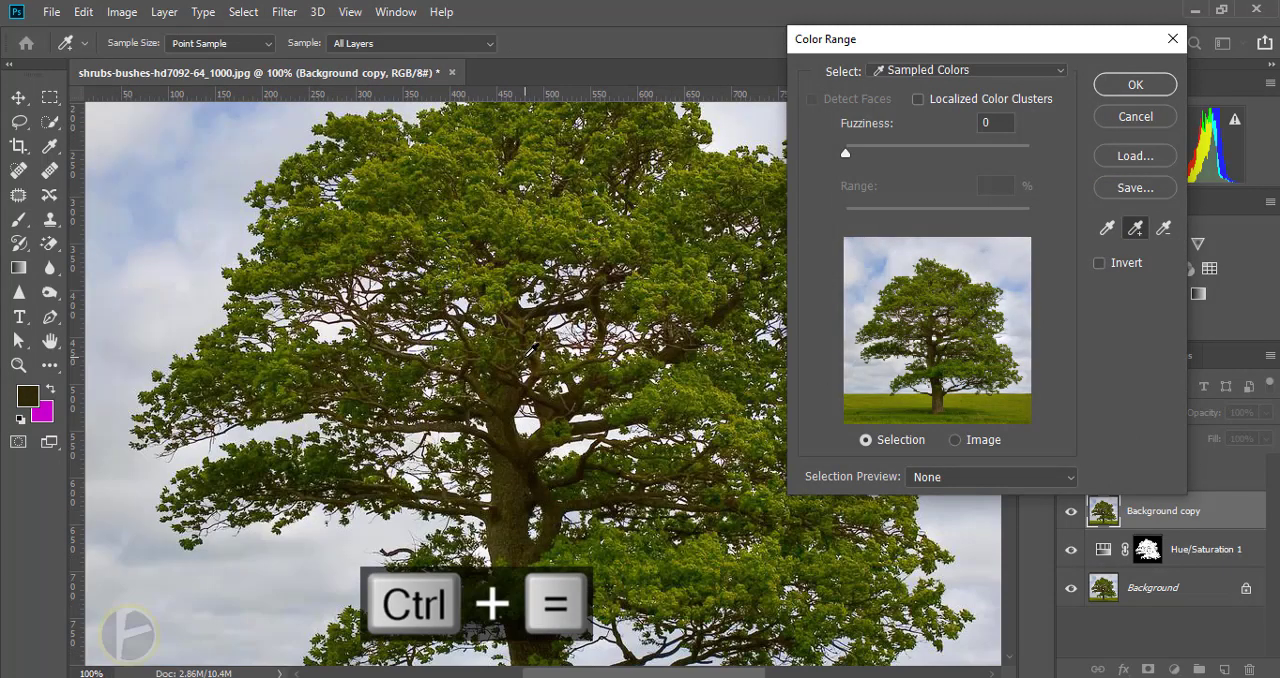
pyautogui.hotkey('ctrl', '=')
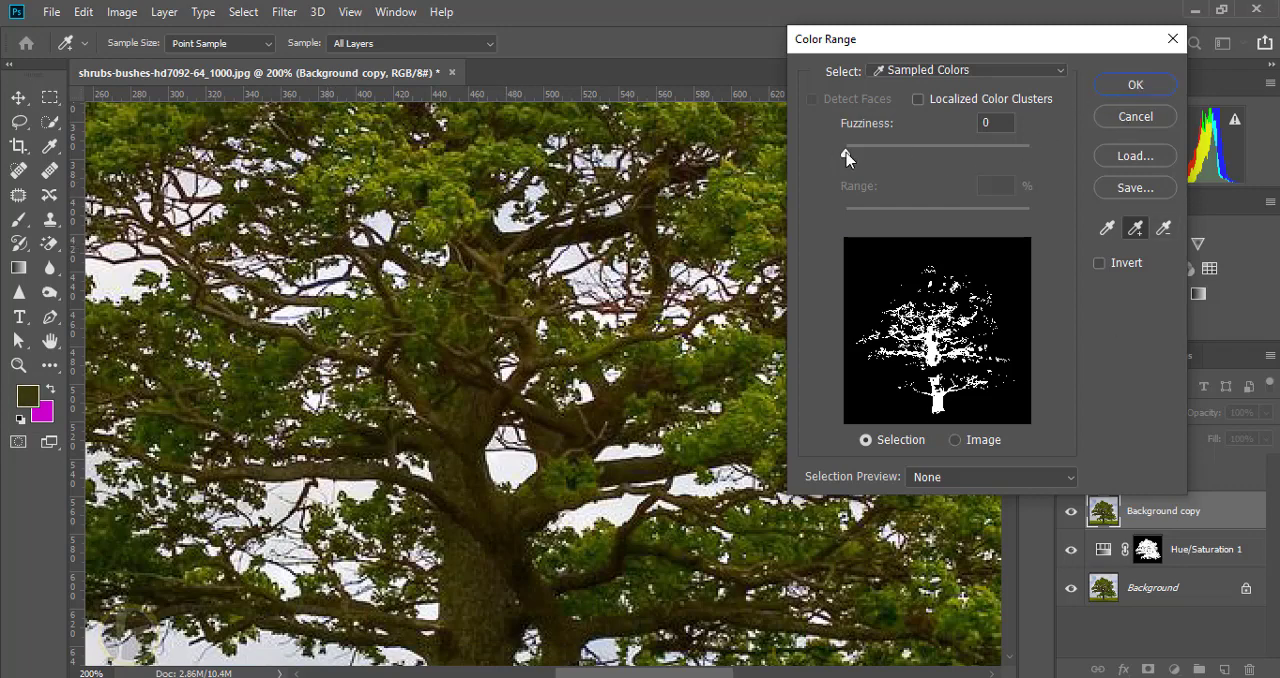
# - Set Fuzziness to 16, add the dark brown branch shade and accept the selection
pyautogui.moveTo(846, 158); pyautogui.dragTo(865, 151)
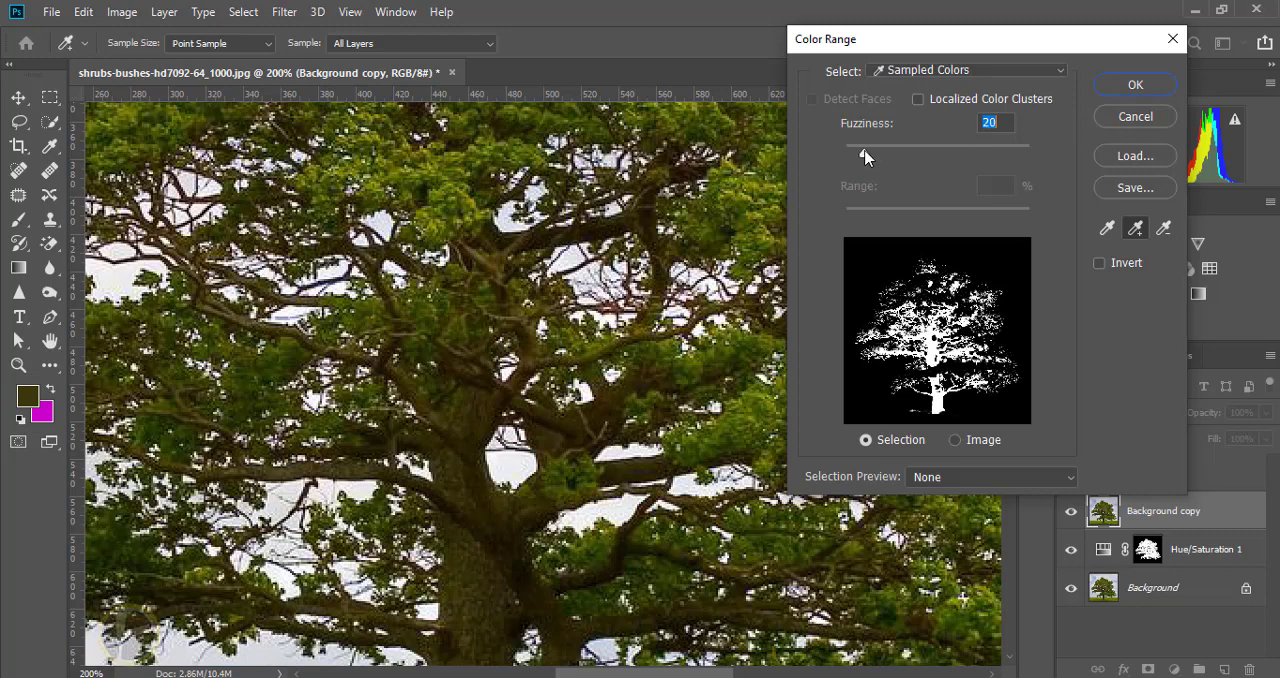
pyautogui.moveTo(865, 157); pyautogui.dragTo(859, 151)
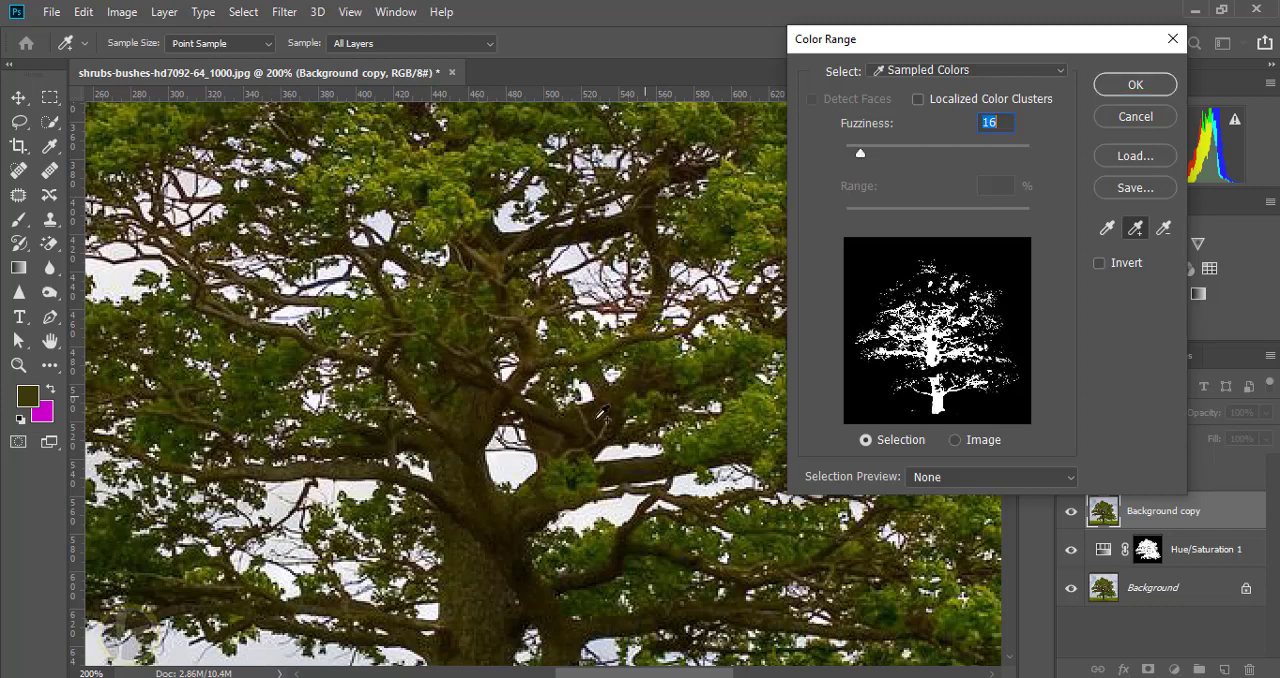
pyautogui.click(598, 414)
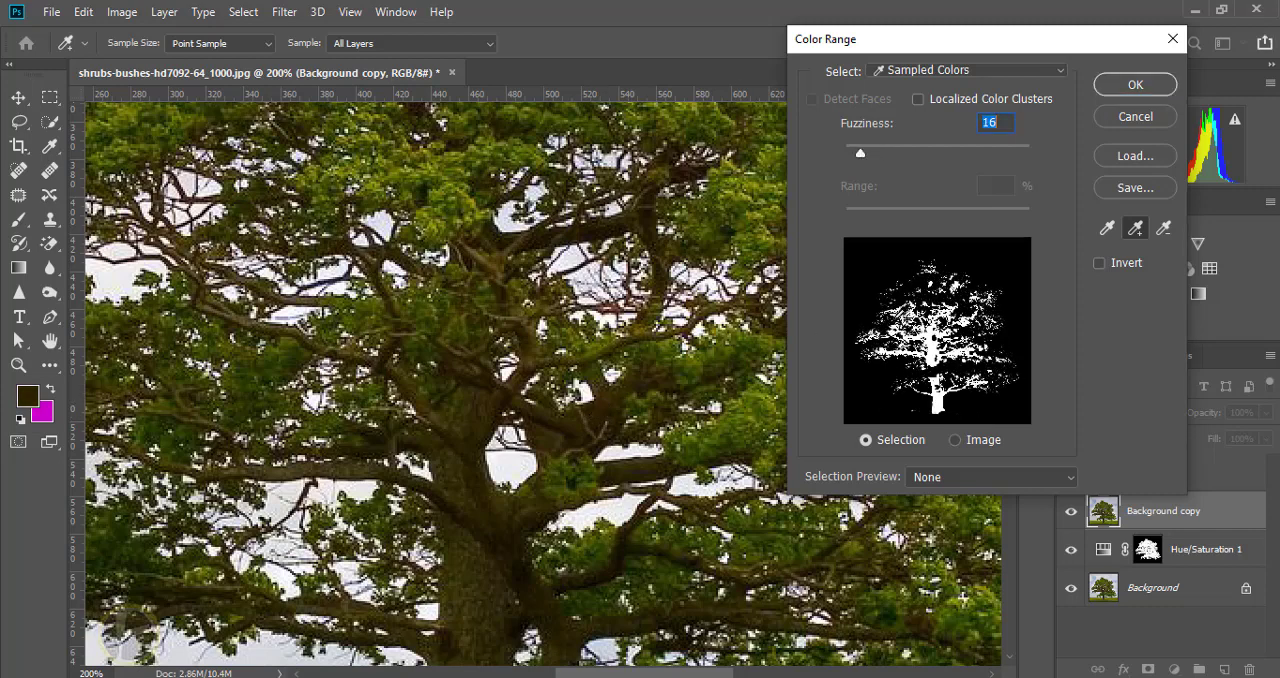
pyautogui.click(1135, 84)
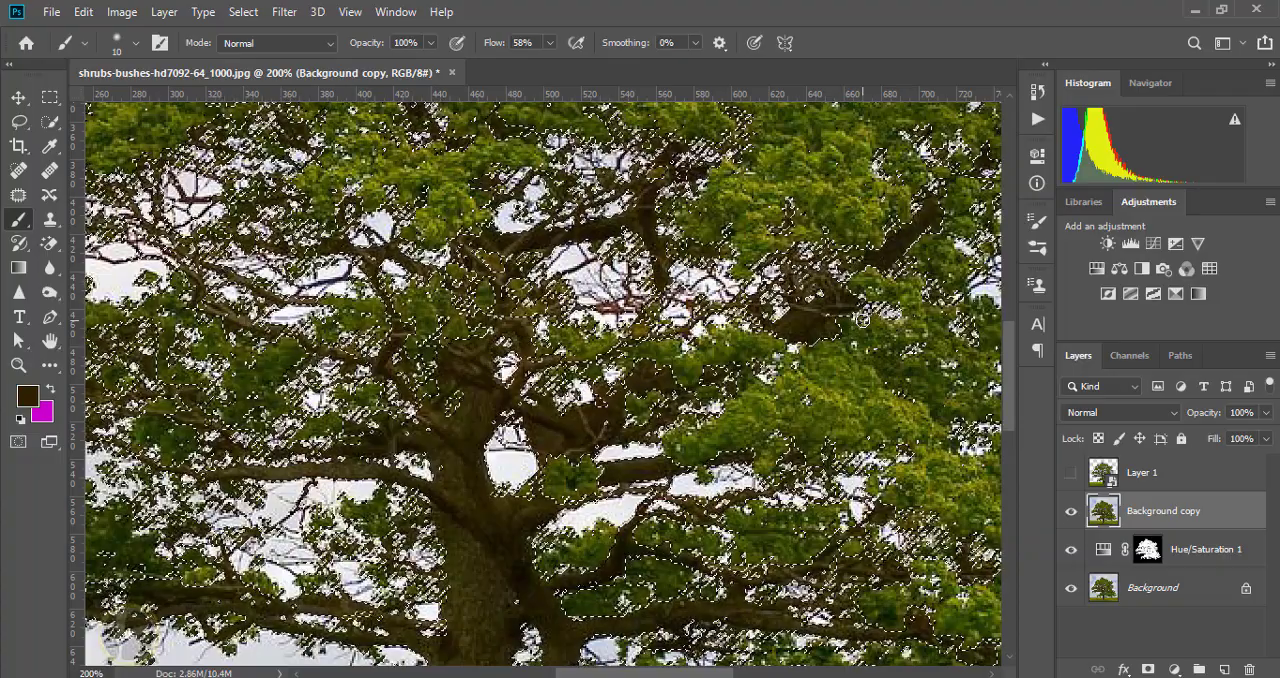
# - Add a layer mask from the branch selection to Background copy and fit the image in view
pyautogui.hotkey('ctrl', '-')
pyautogui.hotkey('ctrl', '-')
pyautogui.hotkey('ctrl', '-')
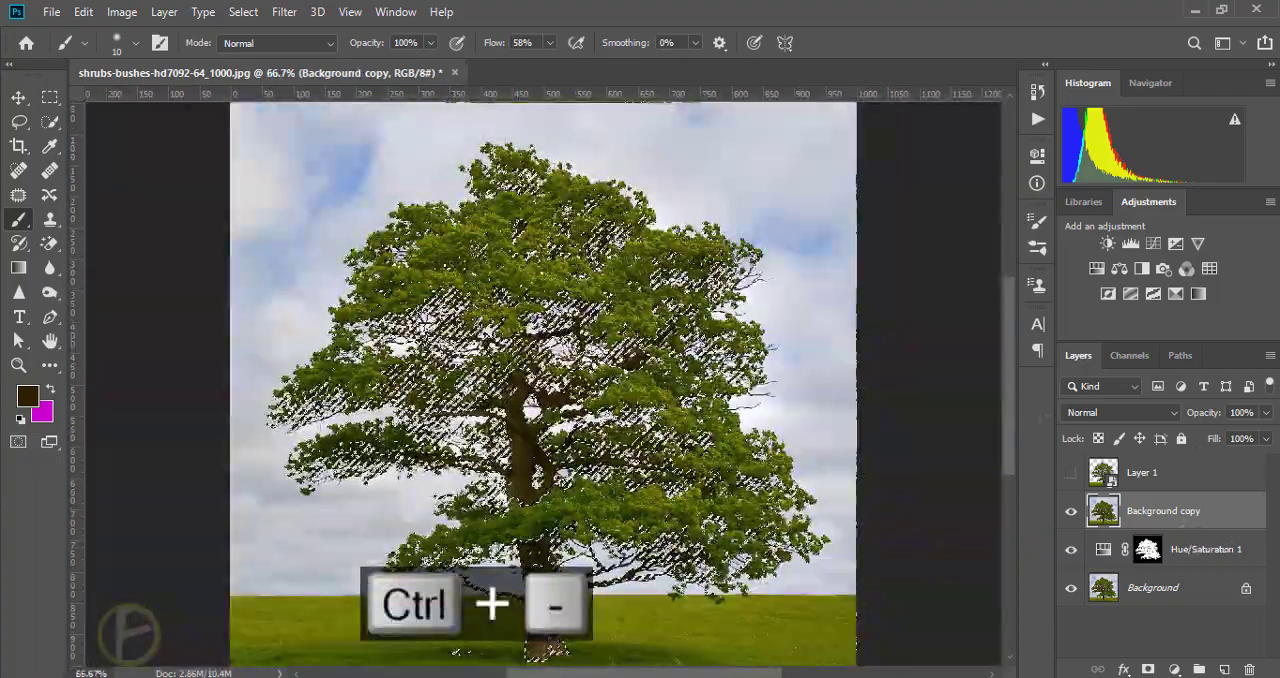
pyautogui.click(1148, 669)
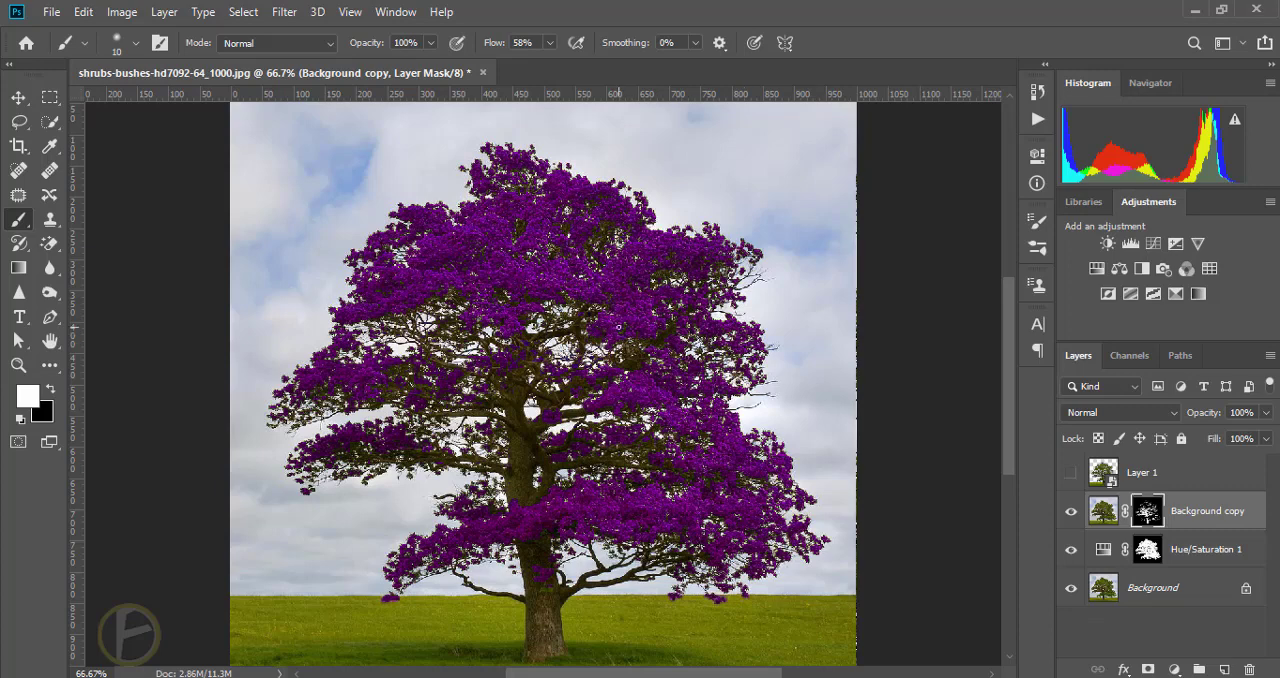
pyautogui.click(20, 100)
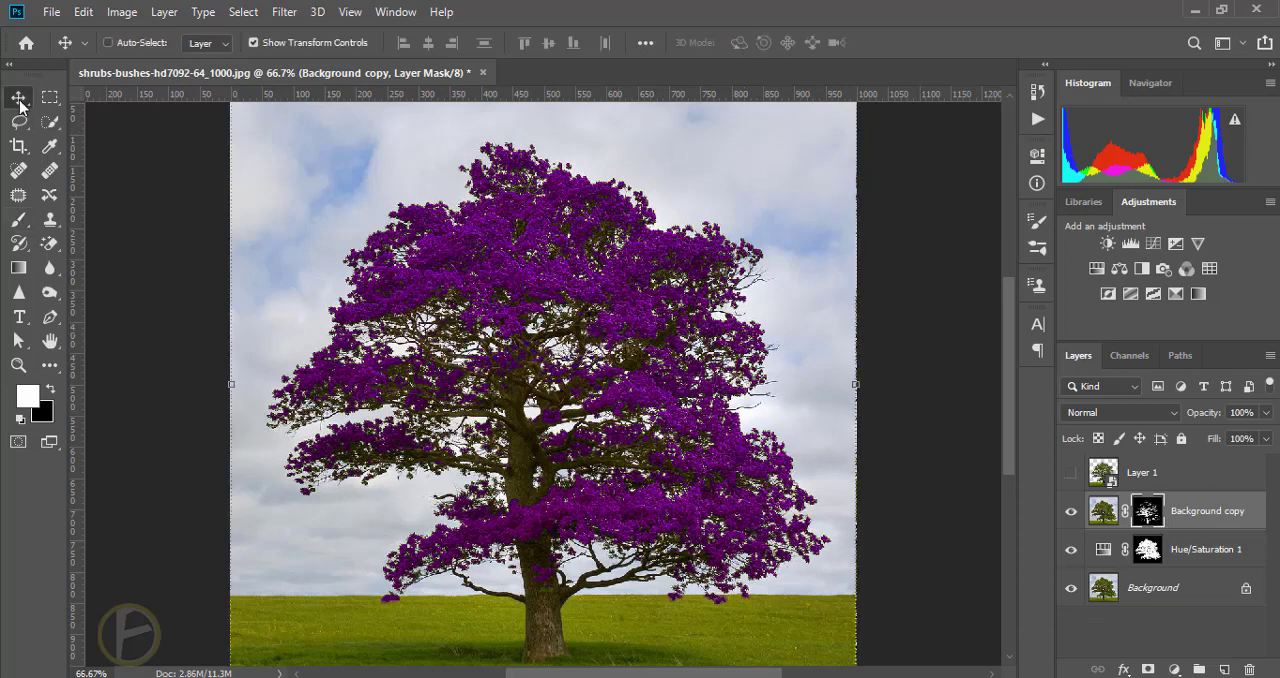
pyautogui.hotkey('ctrl', '-')
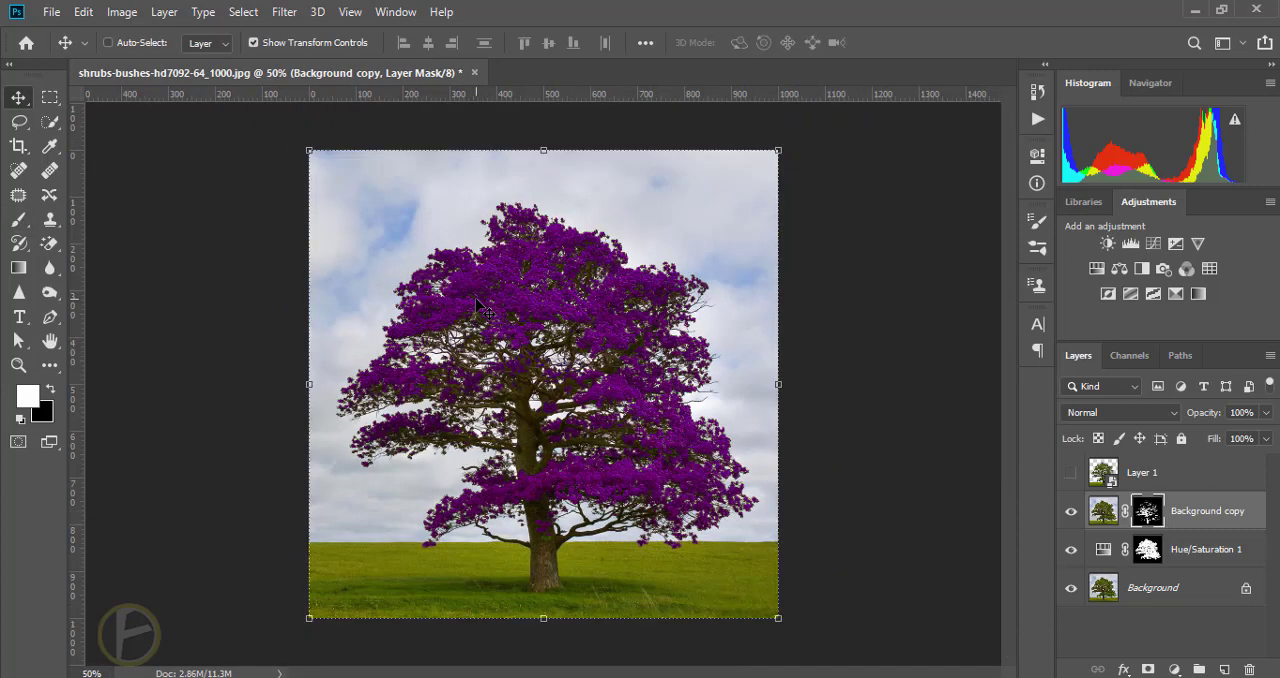
# - Retune Hue/Saturation 1 to Hue -24 and Saturation -7 for autumn-brown foliage
pyautogui.click(1103, 556)
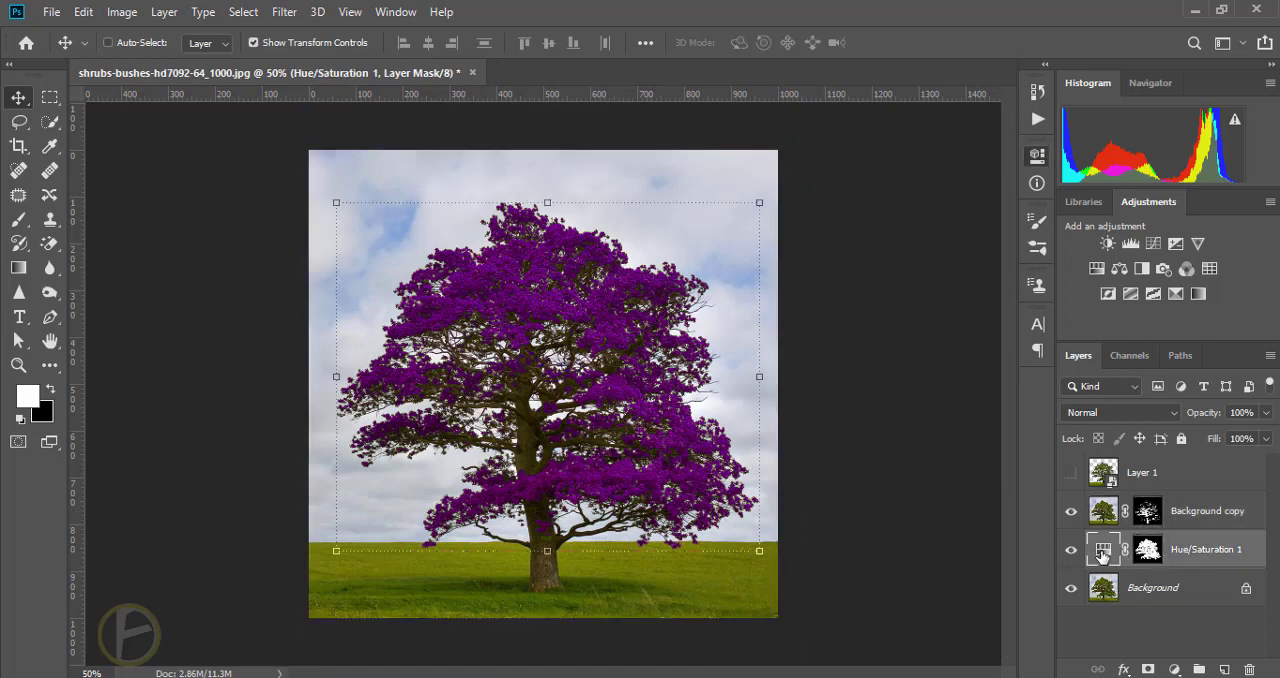
pyautogui.doubleClick(1102, 552)
pyautogui.moveTo(836, 283)
pyautogui.mouseDown()
pyautogui.moveTo(966, 285)
pyautogui.moveTo(826, 285)
pyautogui.mouseUp()
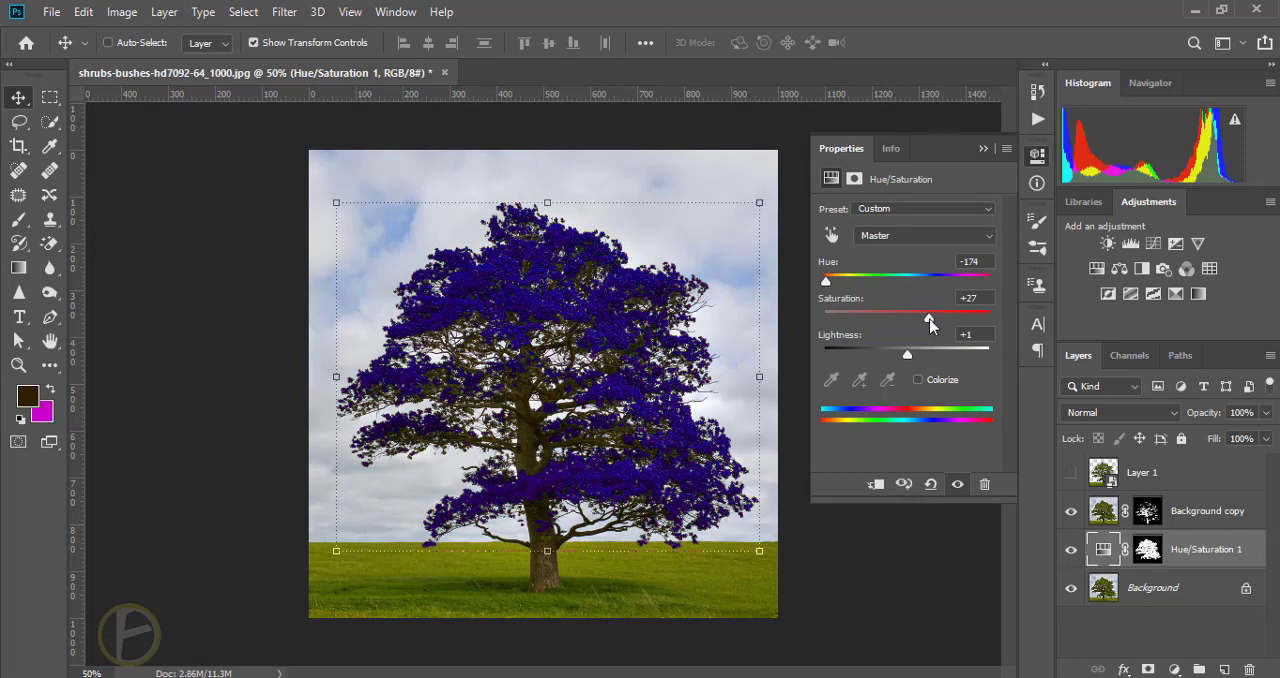
pyautogui.moveTo(951, 321)
pyautogui.mouseDown()
pyautogui.moveTo(905, 320)
pyautogui.moveTo(963, 320)
pyautogui.moveTo(897, 322)
pyautogui.mouseUp()
pyautogui.moveTo(827, 283); pyautogui.dragTo(888, 284)
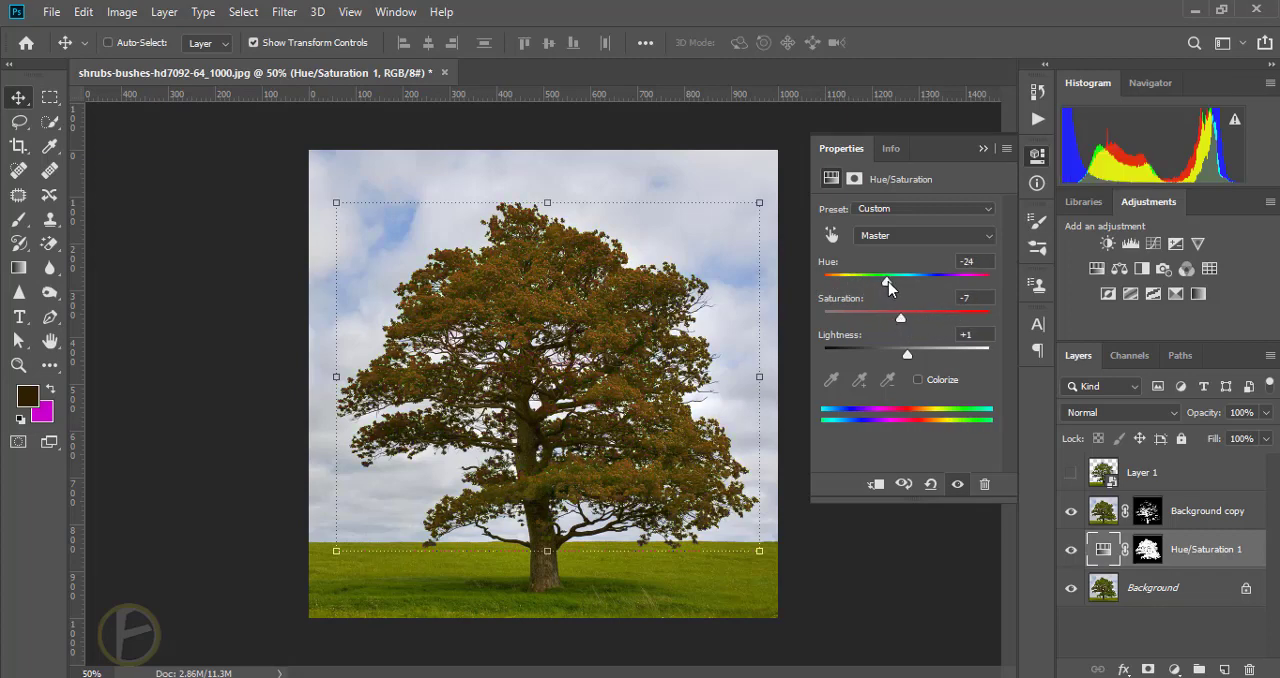